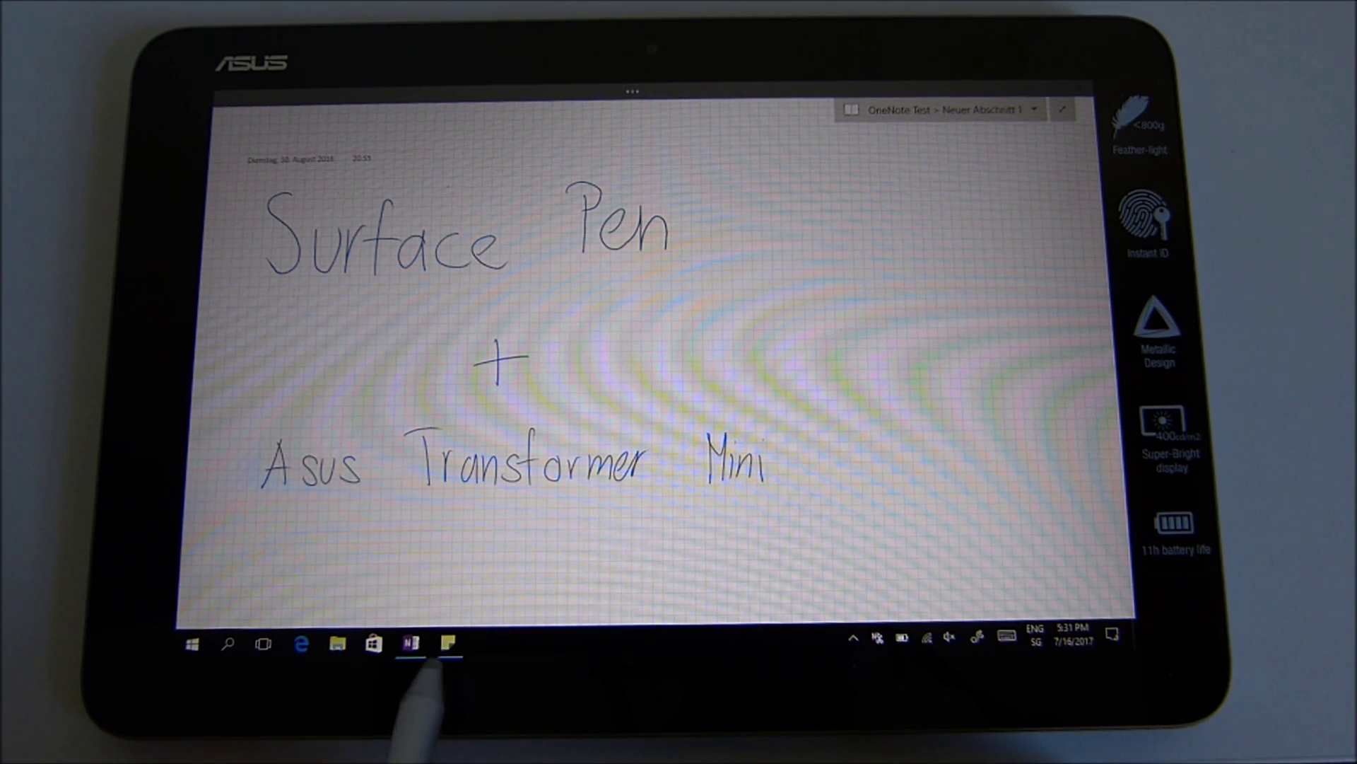
Step: Show and hide the tablet-model sticky note, then draw a wavy test line right of Pen
left_click(448, 643)
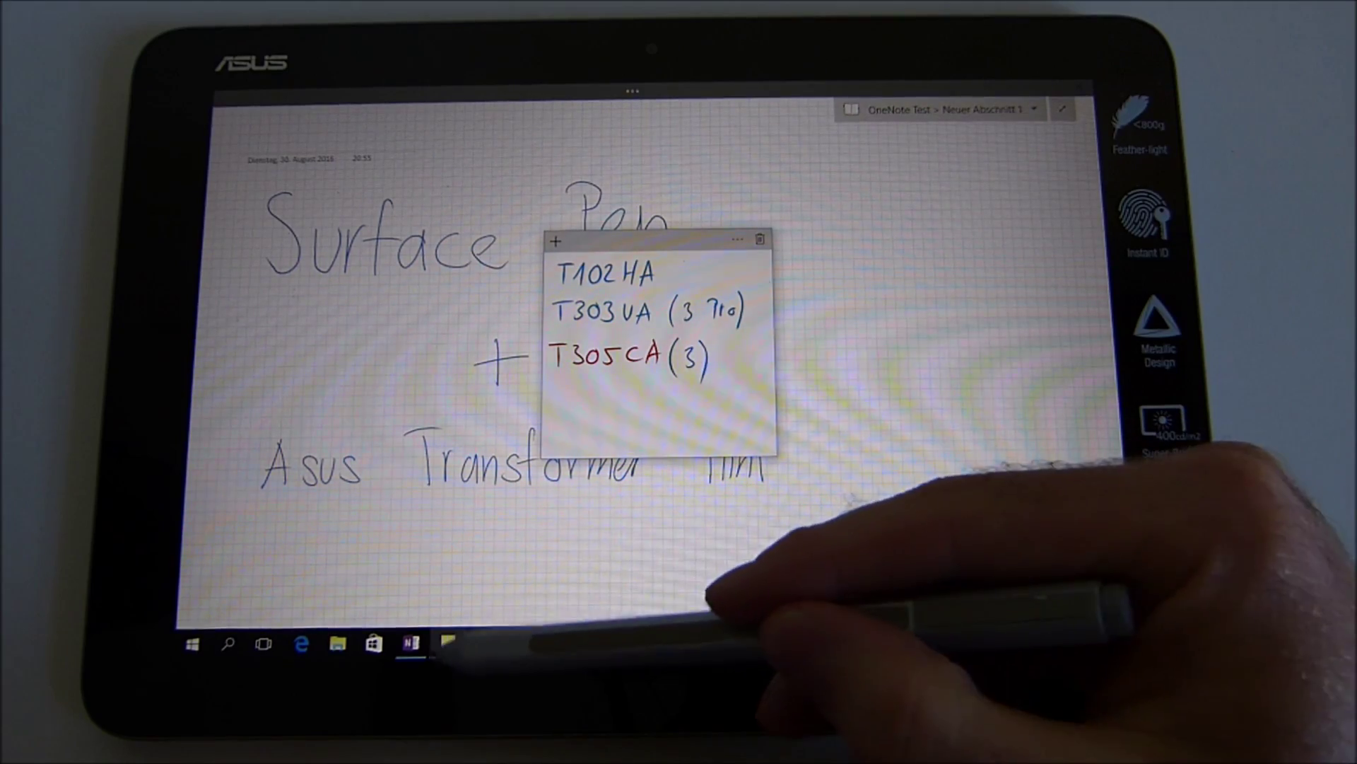
left_click(446, 642)
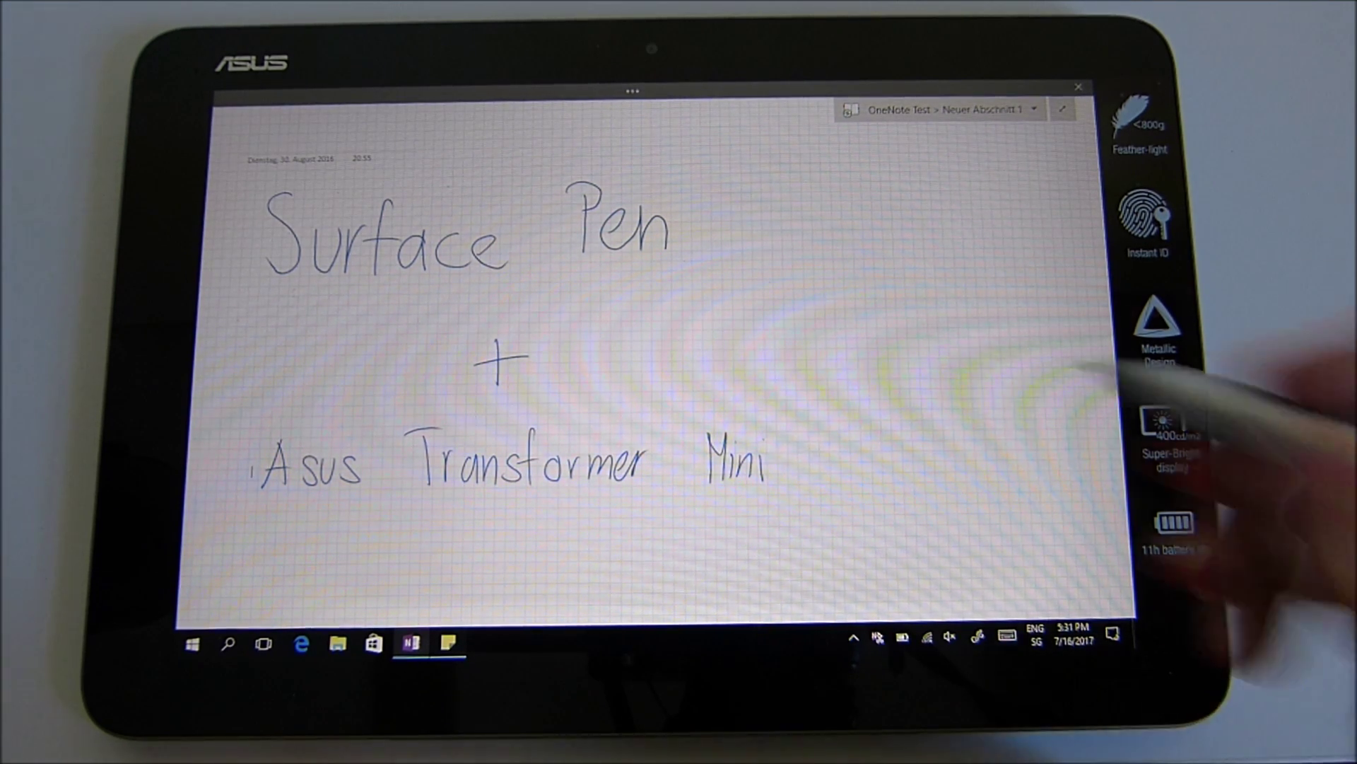
left_click_drag(722, 316, 854, 284)
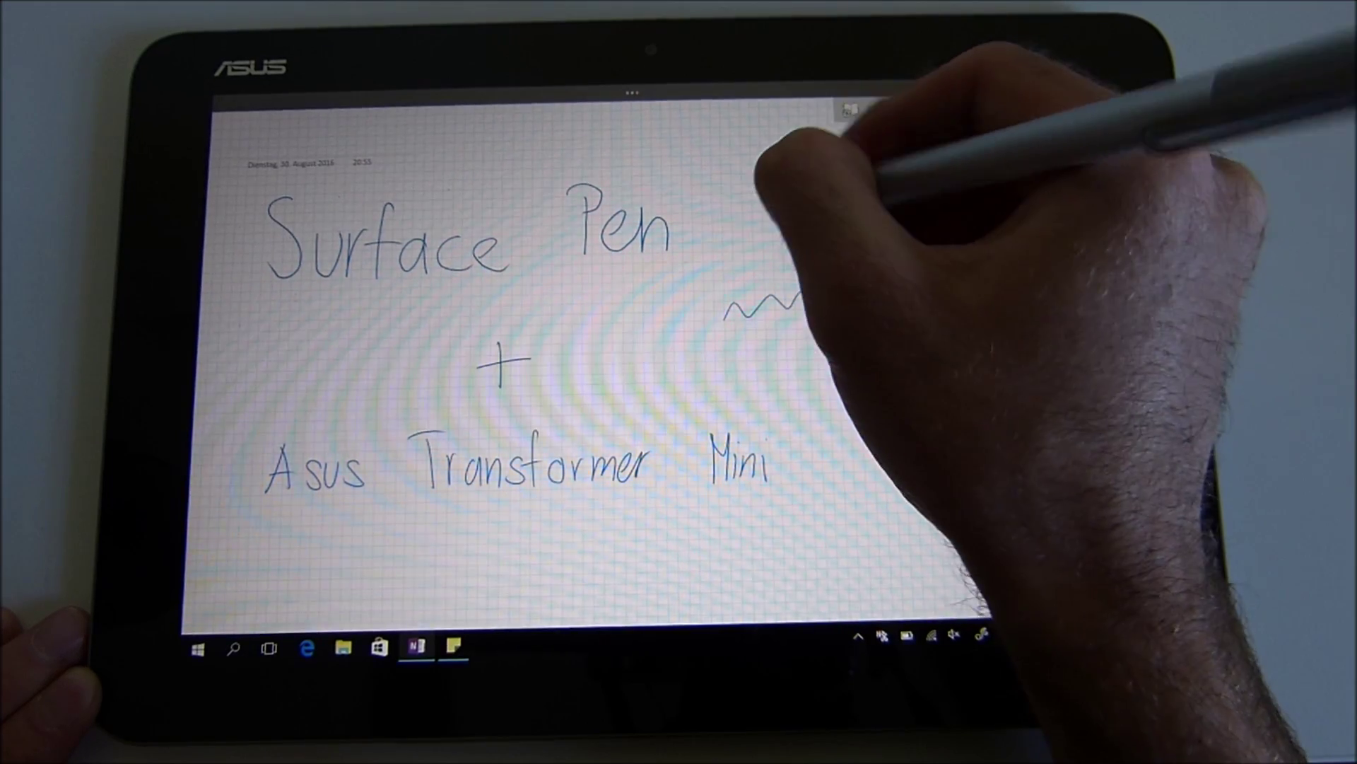
mouse_move(769, 186)
left_mouse_down()
mouse_move(838, 223)
mouse_move(989, 217)
left_mouse_up()
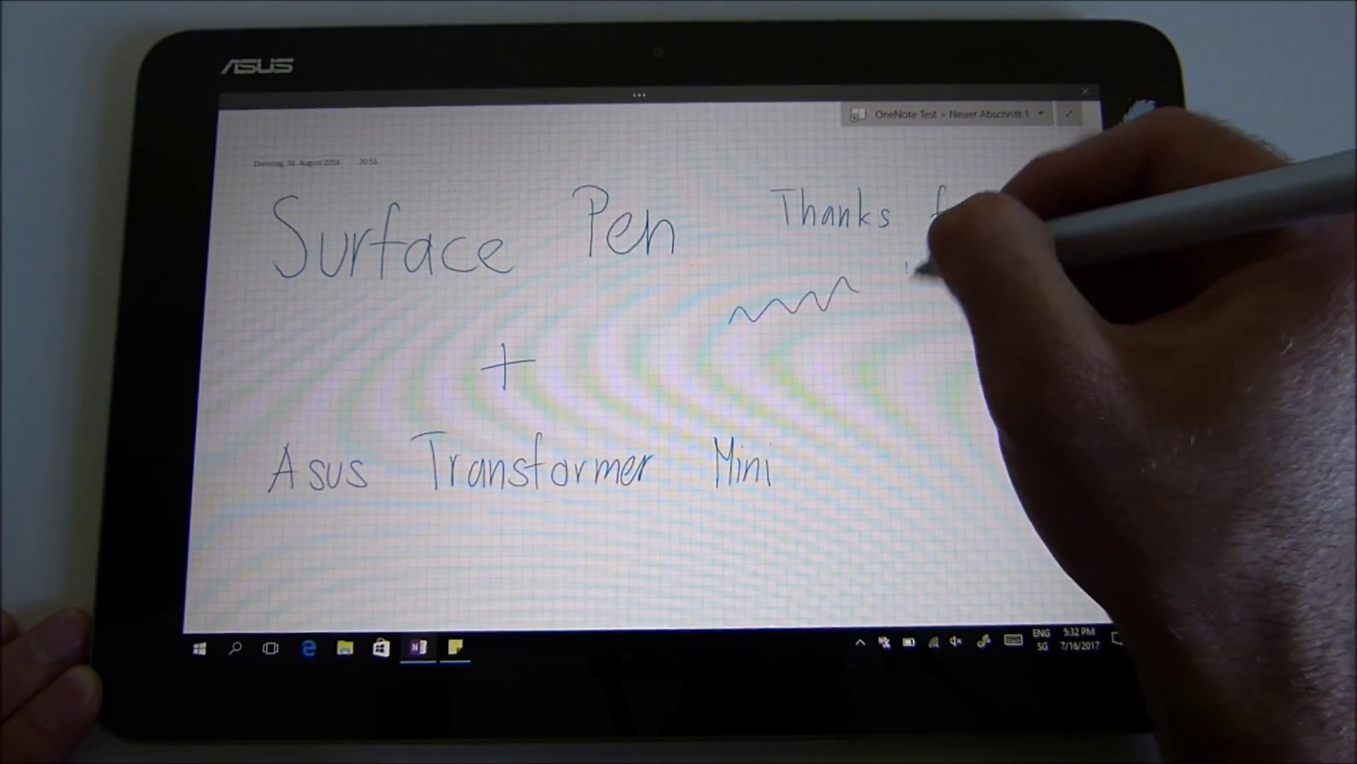
left_click_drag(909, 266, 931, 278)
left_click_drag(939, 271, 965, 281)
mouse_move(984, 268)
left_mouse_down()
mouse_move(981, 282)
mouse_move(1035, 303)
left_mouse_up()
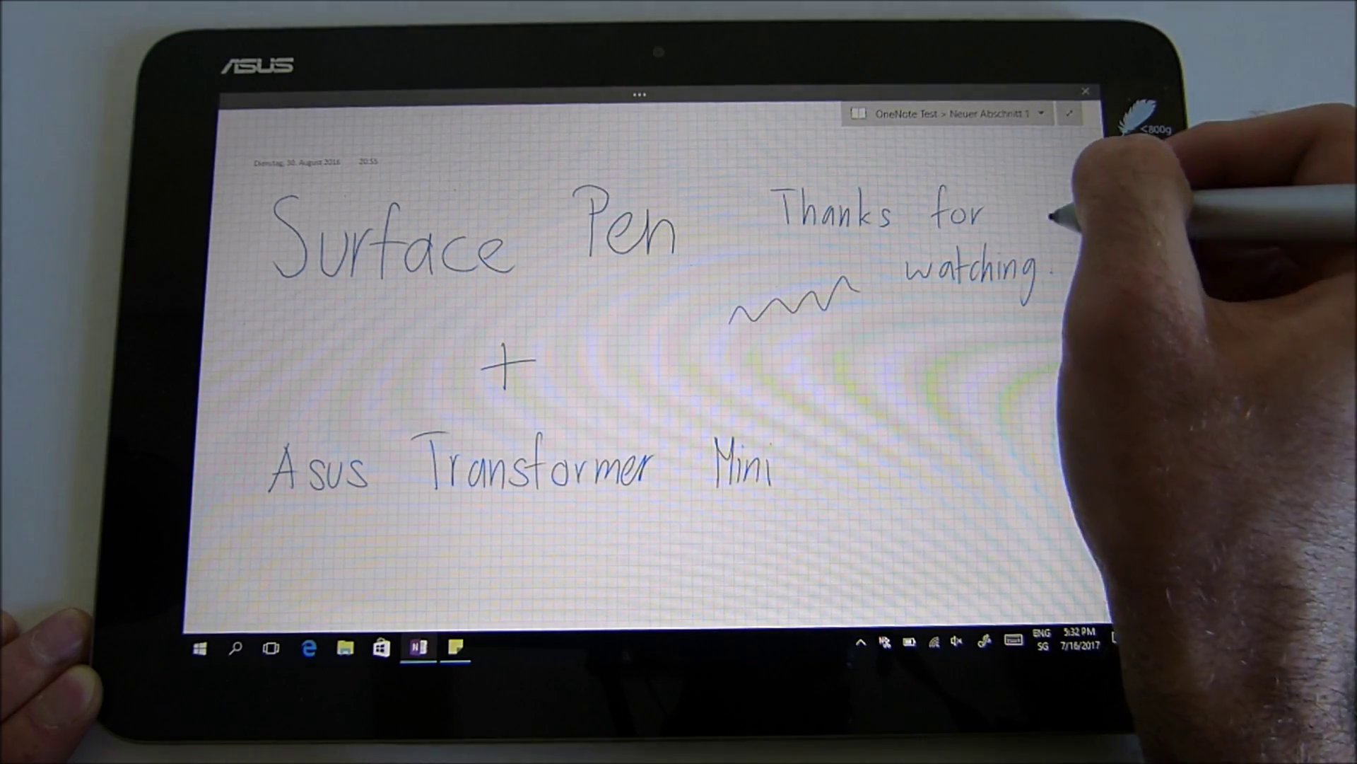
left_click_drag(1052, 223, 1050, 261)
left_click(1050, 274)
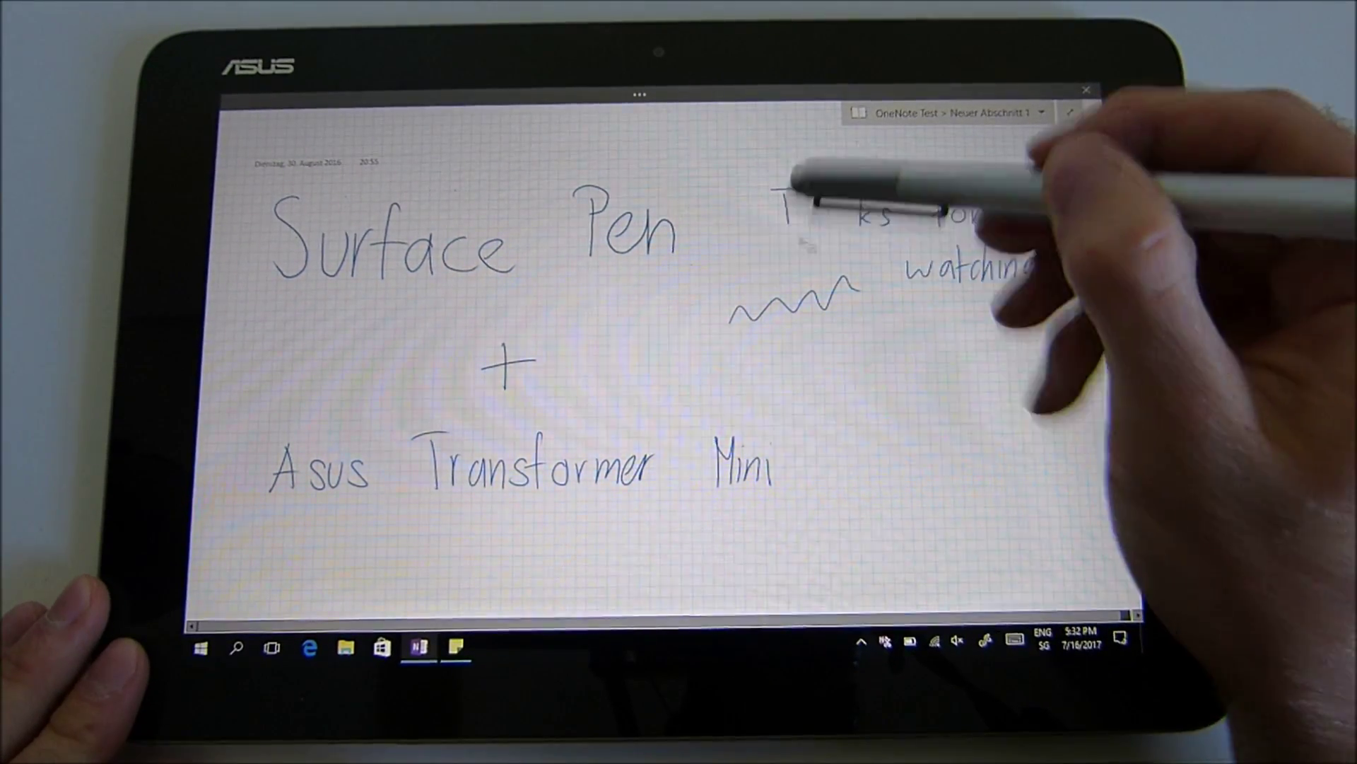
left_click_drag(786, 207, 987, 218)
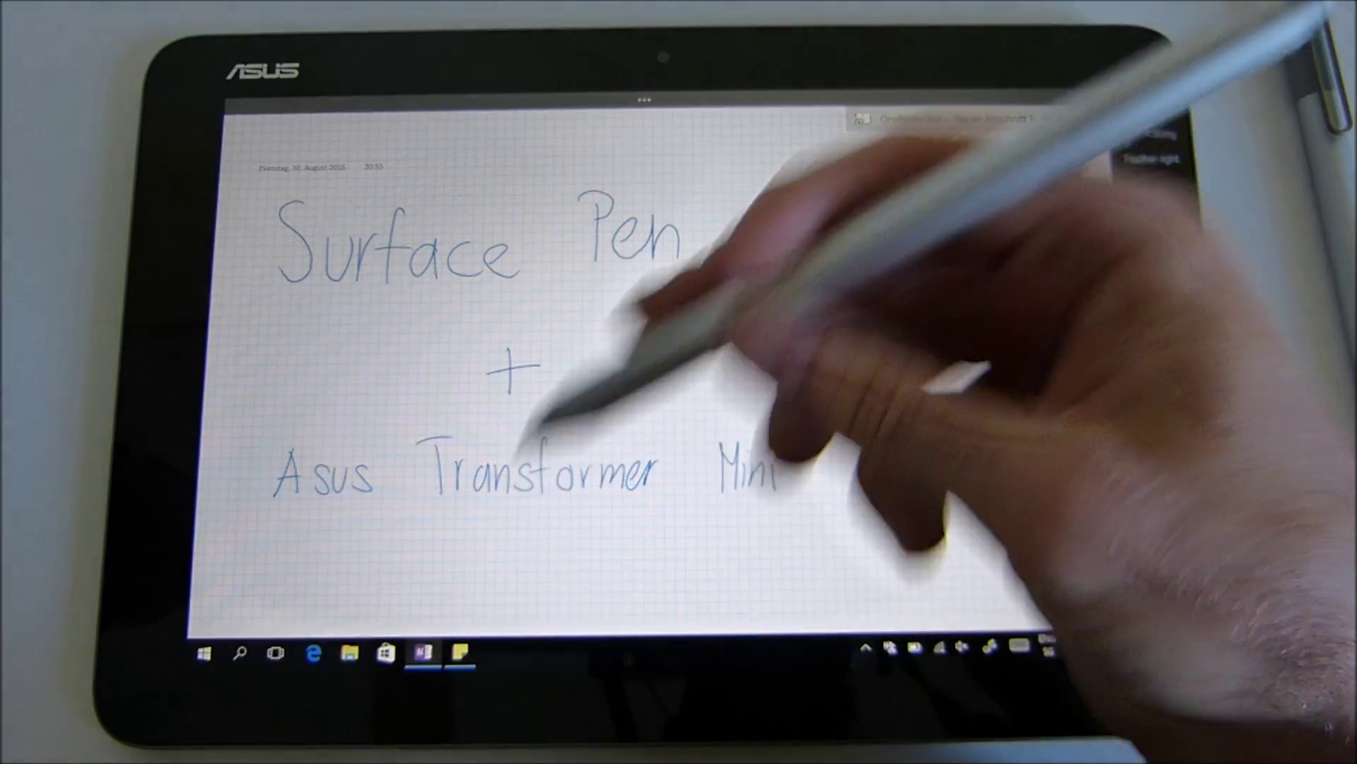
Step: Draw a wavy line right of Pen and handwrite 'Thanks' at the upper right
left_click_drag(734, 318, 859, 295)
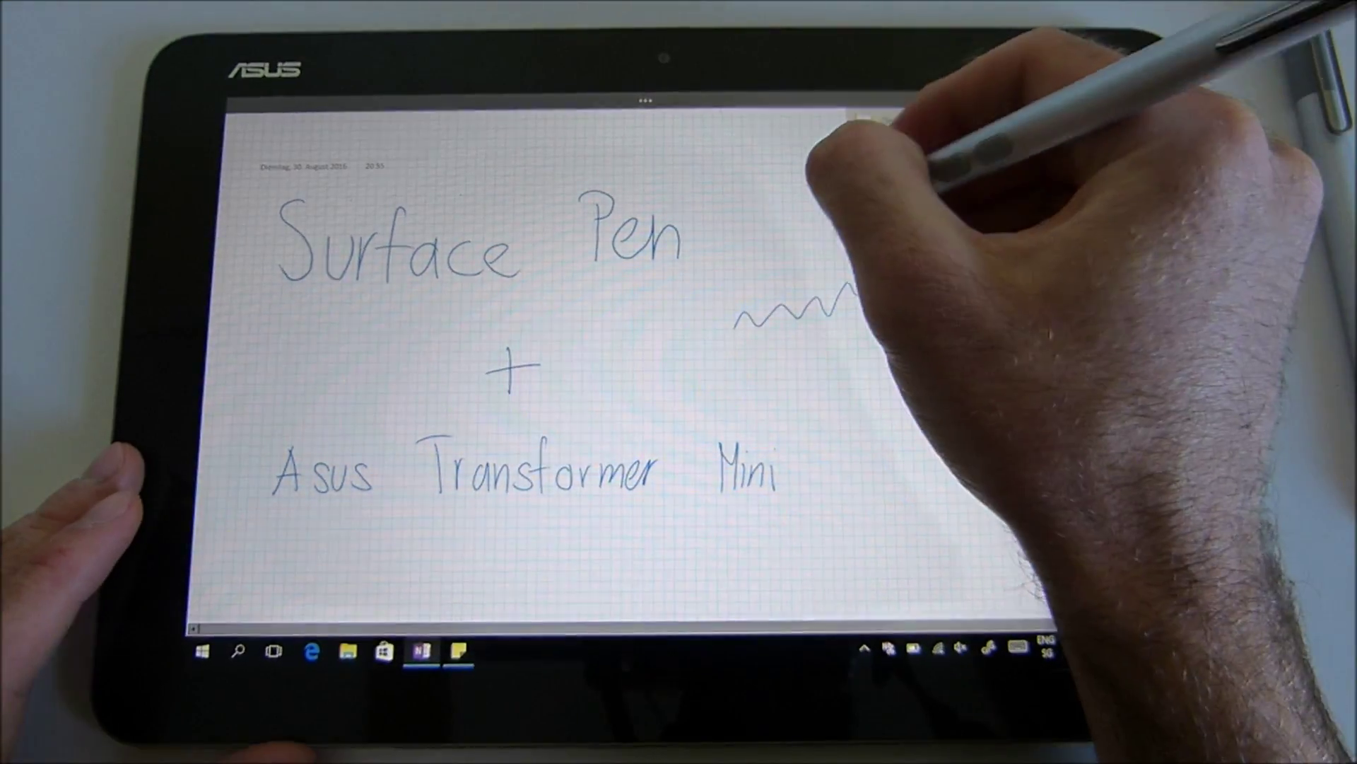
mouse_move(843, 185)
left_mouse_down()
mouse_move(854, 217)
mouse_move(902, 212)
left_mouse_up()
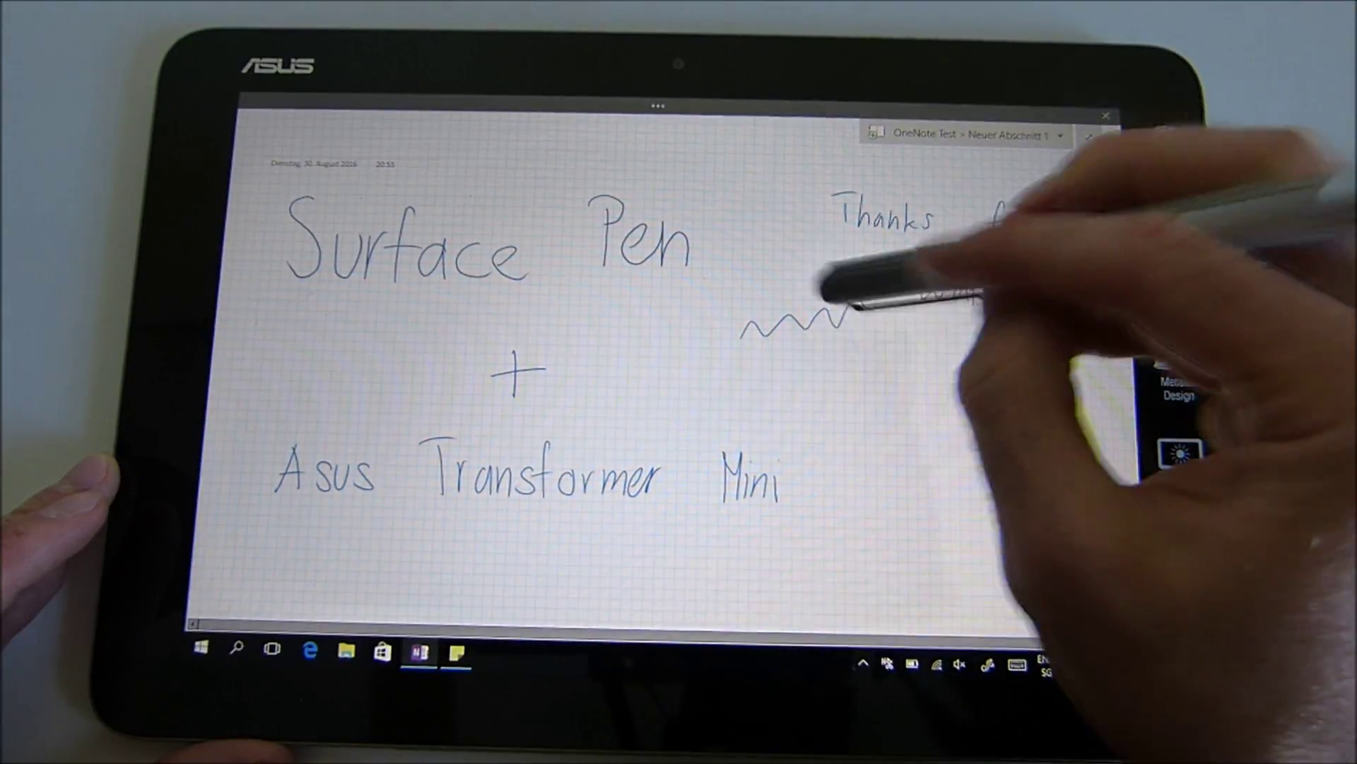
Step: Scribble over the wavy line, then erase the scribble with the pen eraser
left_click_drag(849, 306, 815, 331)
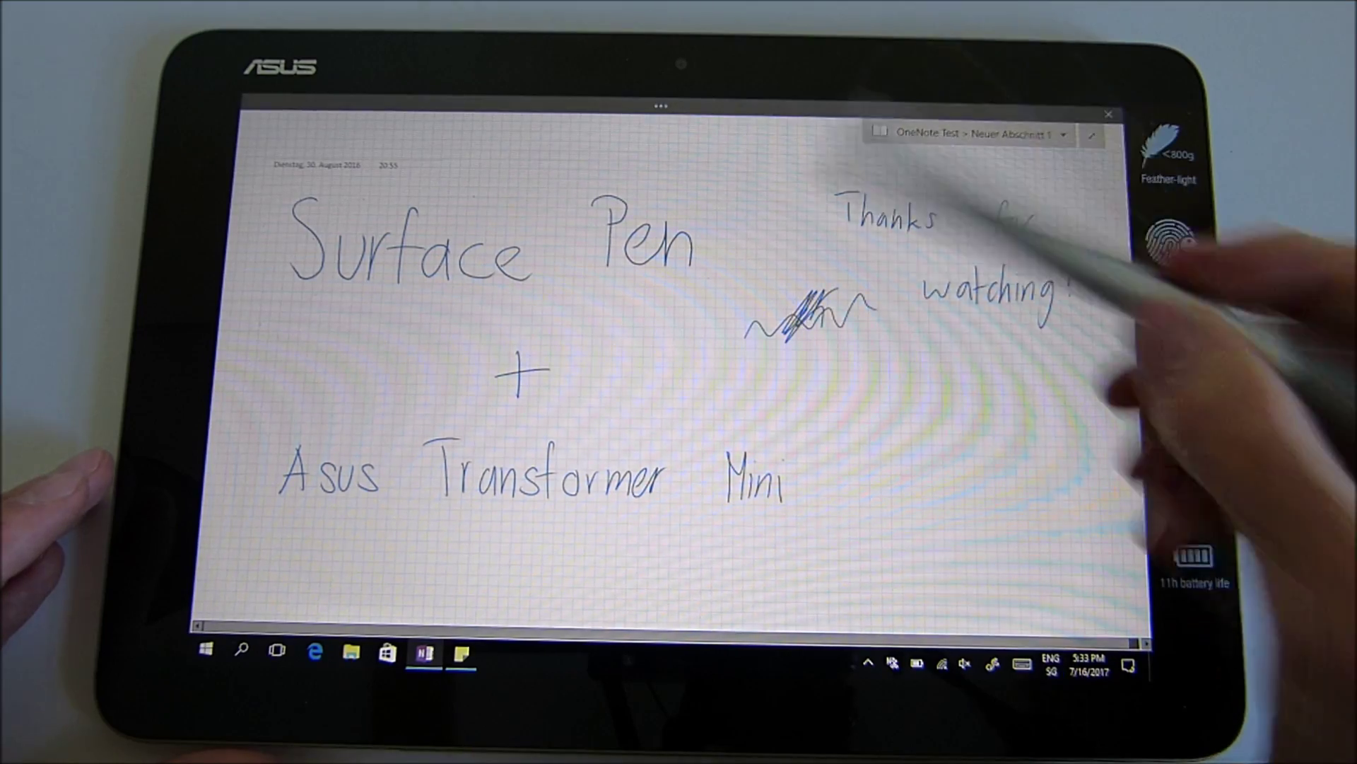
left_click(909, 111)
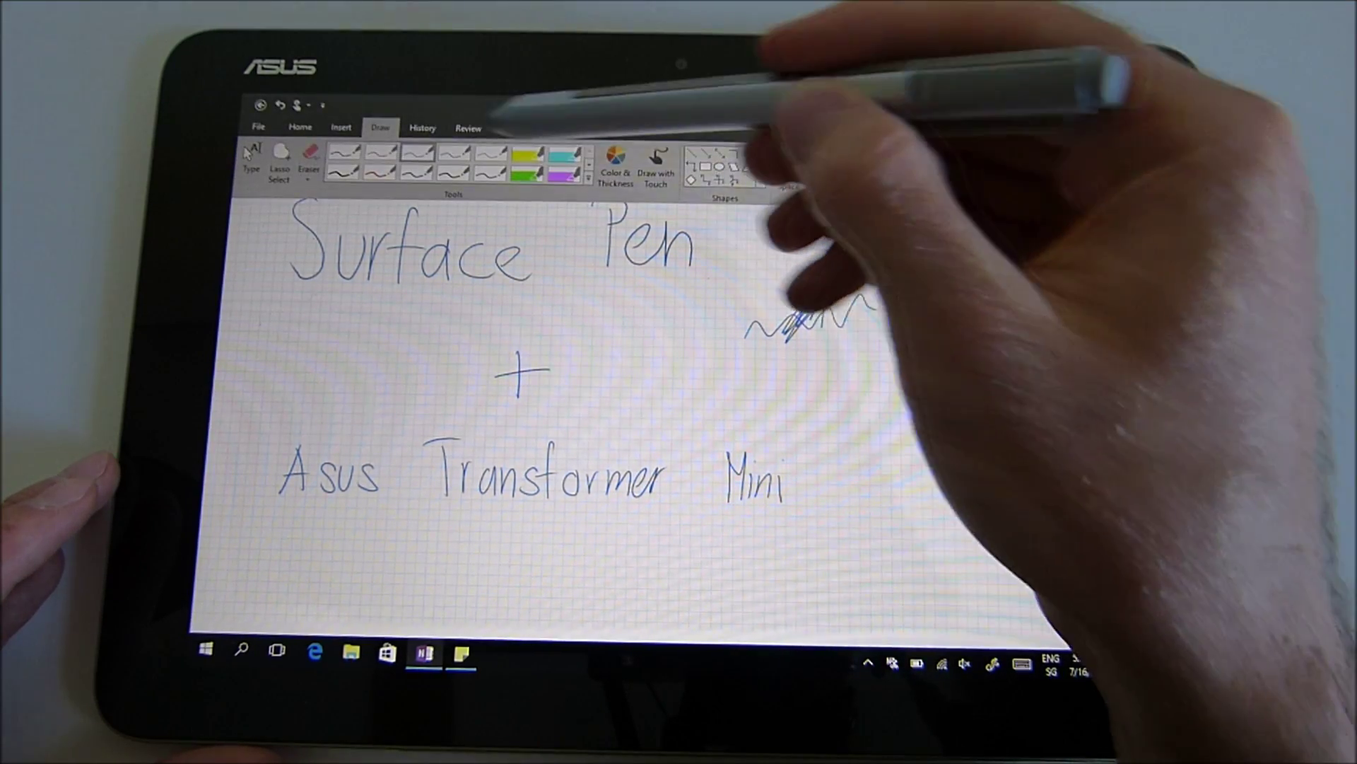
left_click(572, 159)
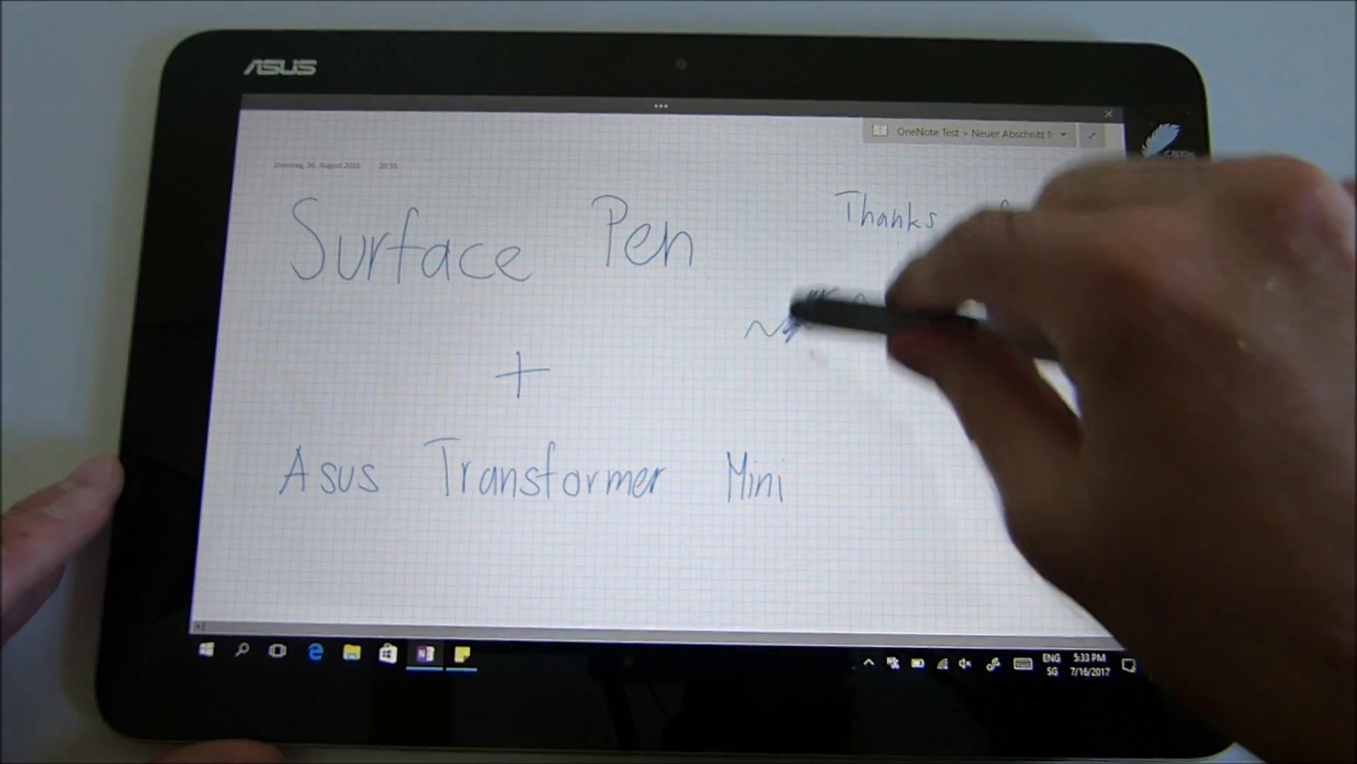
left_click_drag(785, 287, 838, 318)
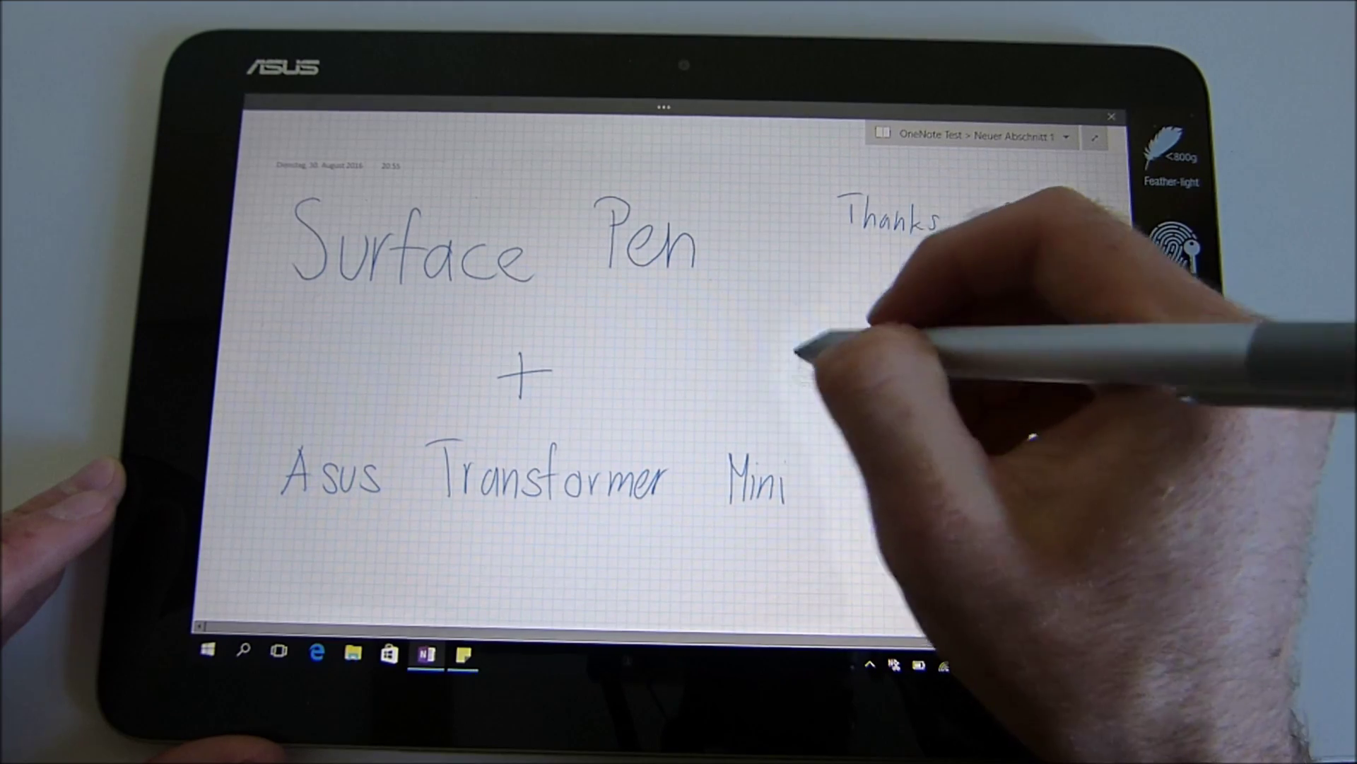
Step: Draw a fresh wavy line below 'watching!' and bring the sticky notes back up
left_click(663, 106)
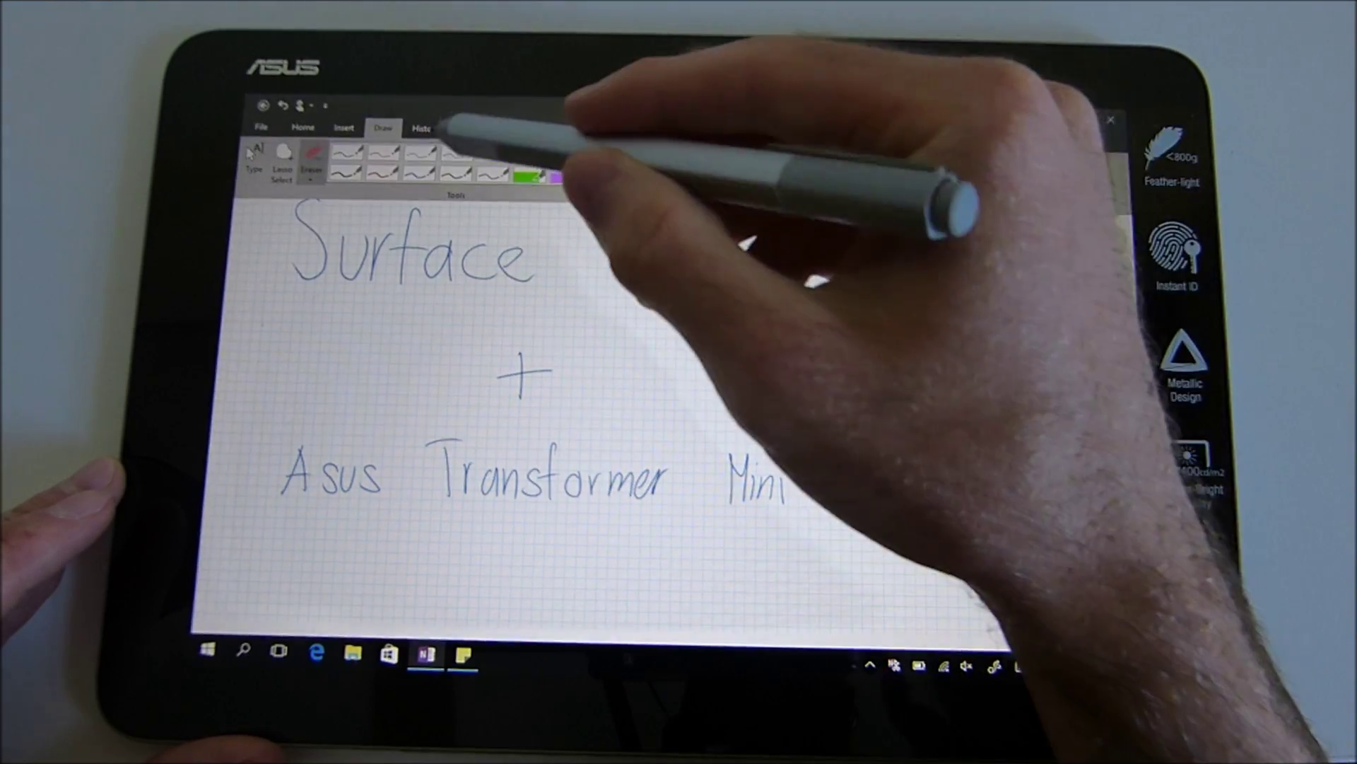
left_click(456, 130)
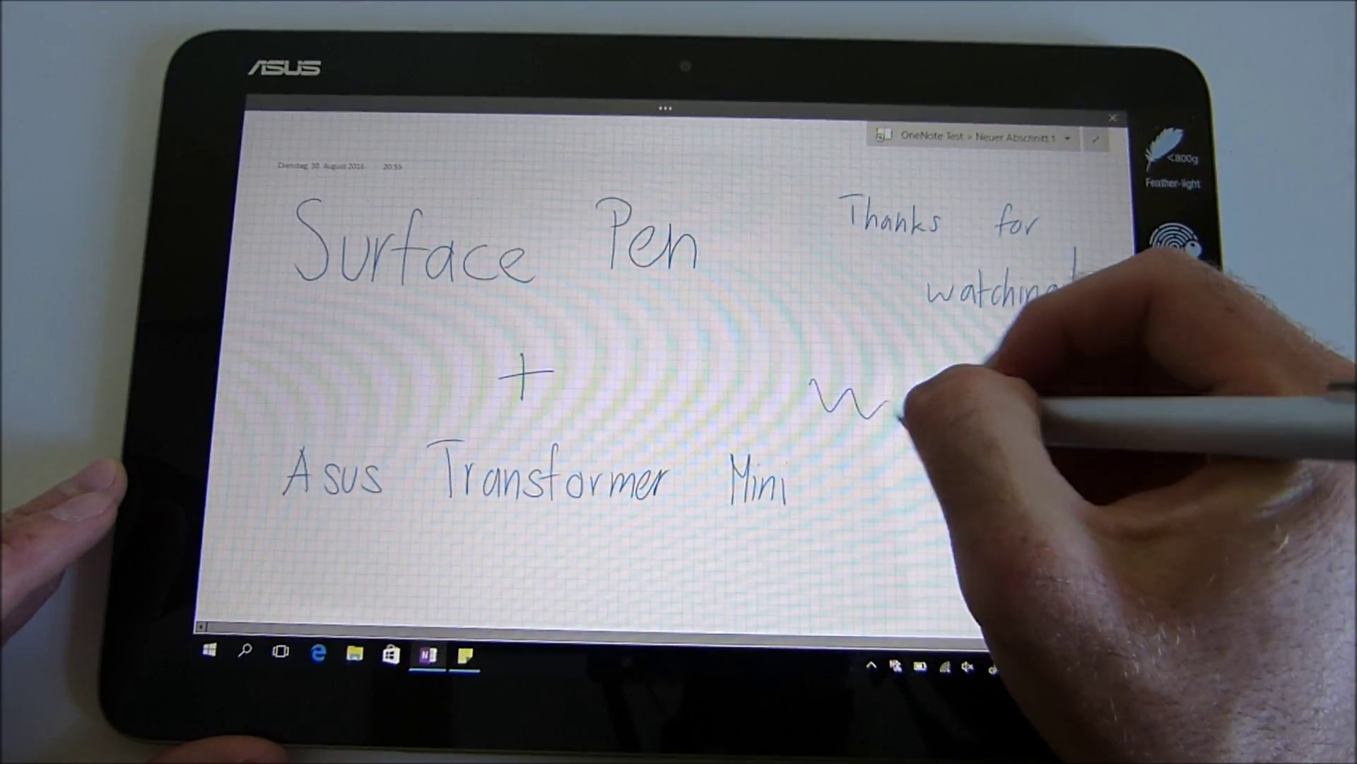
left_click_drag(896, 412, 925, 408)
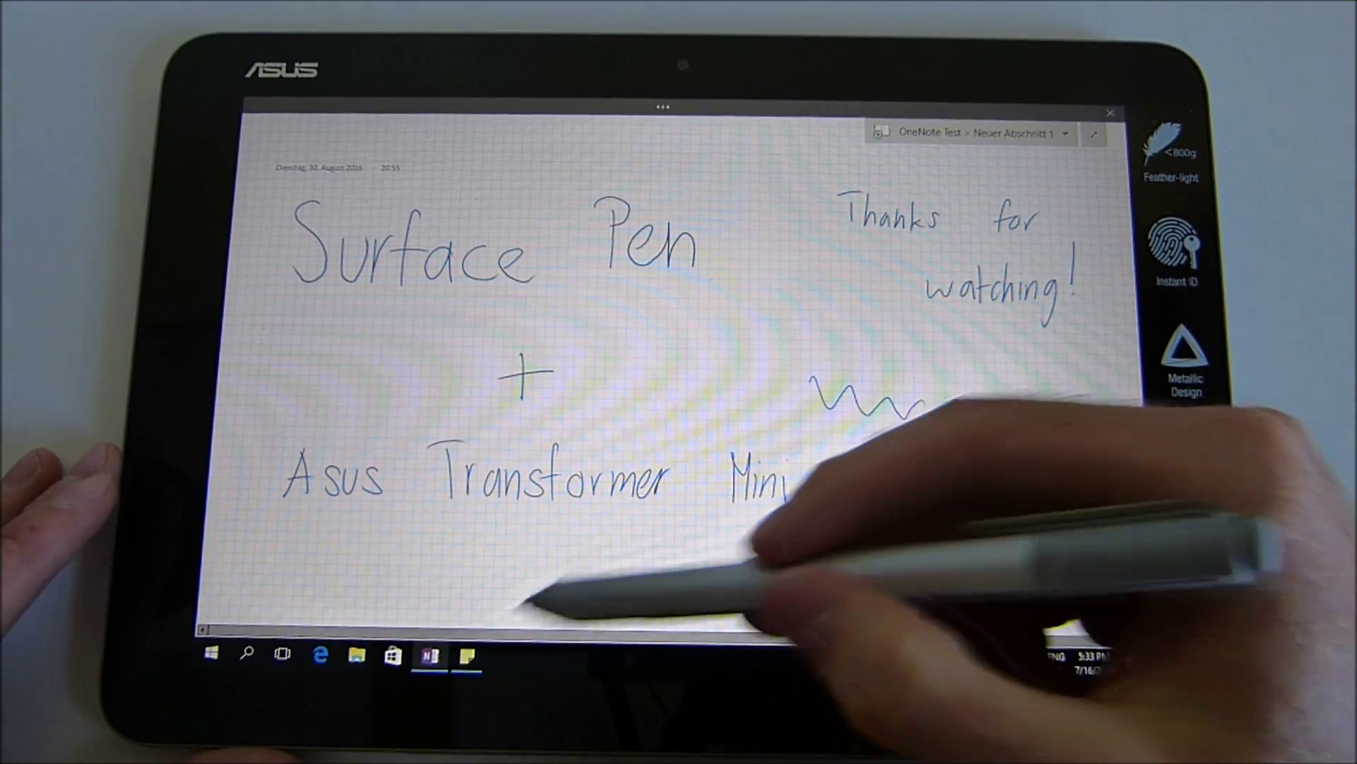
left_click(467, 655)
Step: Create a new blank sticky note and handwrite 'Hello' in it
left_click(583, 257)
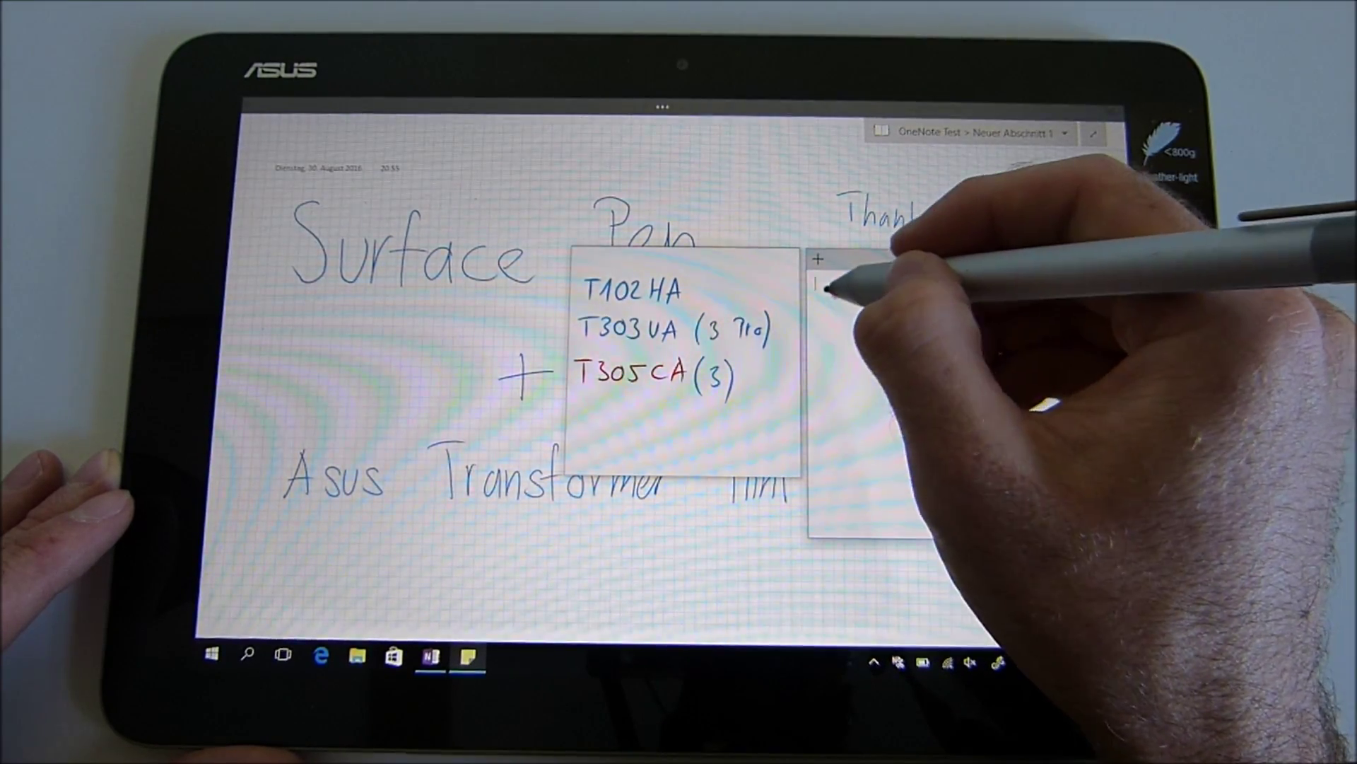
left_click_drag(827, 284, 902, 310)
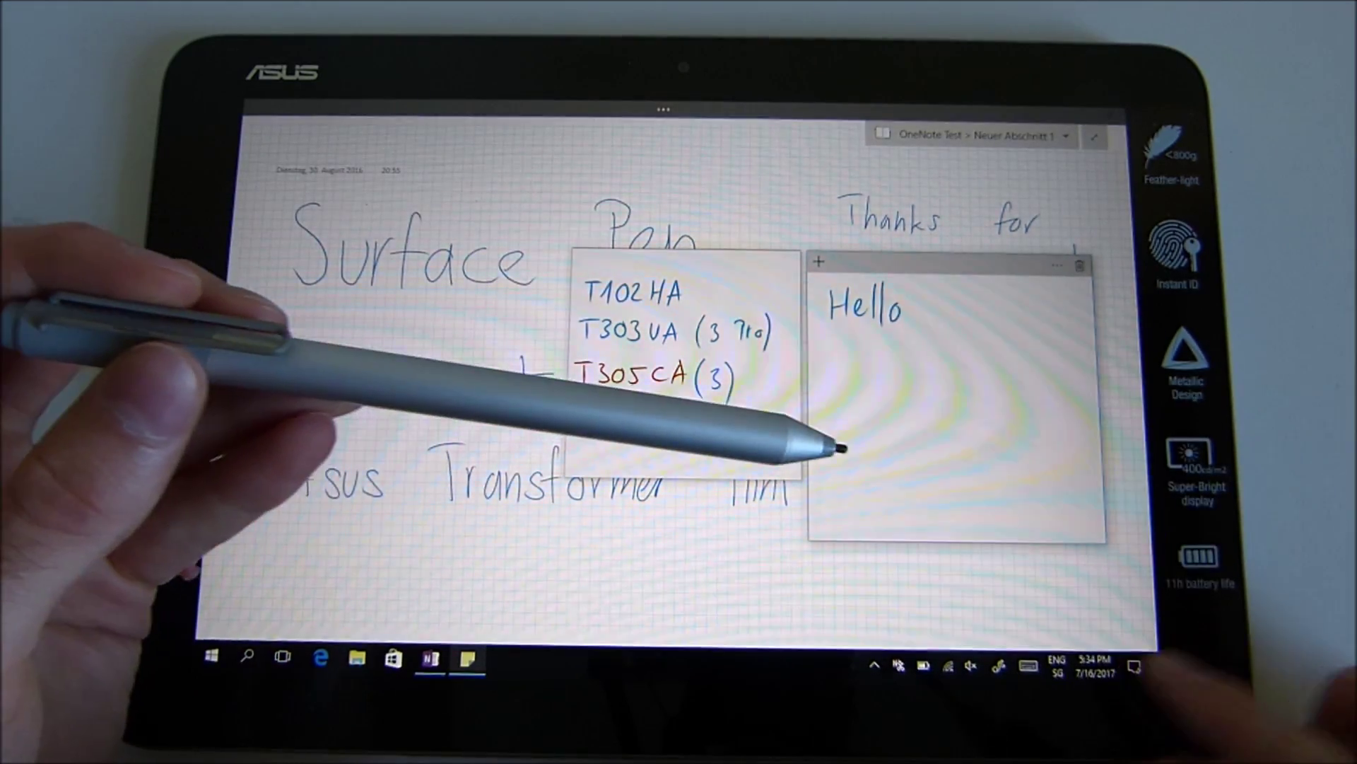
Step: In Settings Bluetooth devices, remove the Surface Pen, confirm, and start pairing it again
left_click(1135, 665)
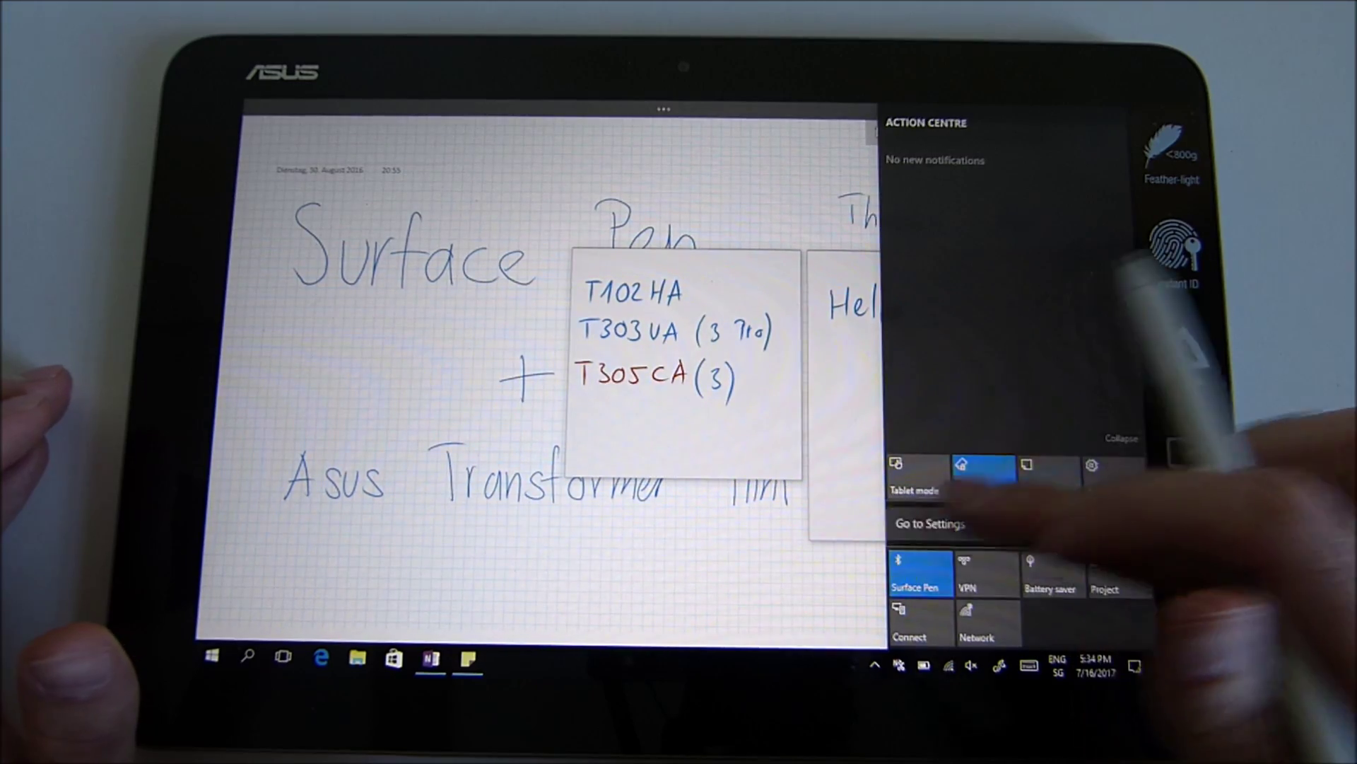
left_click(931, 523)
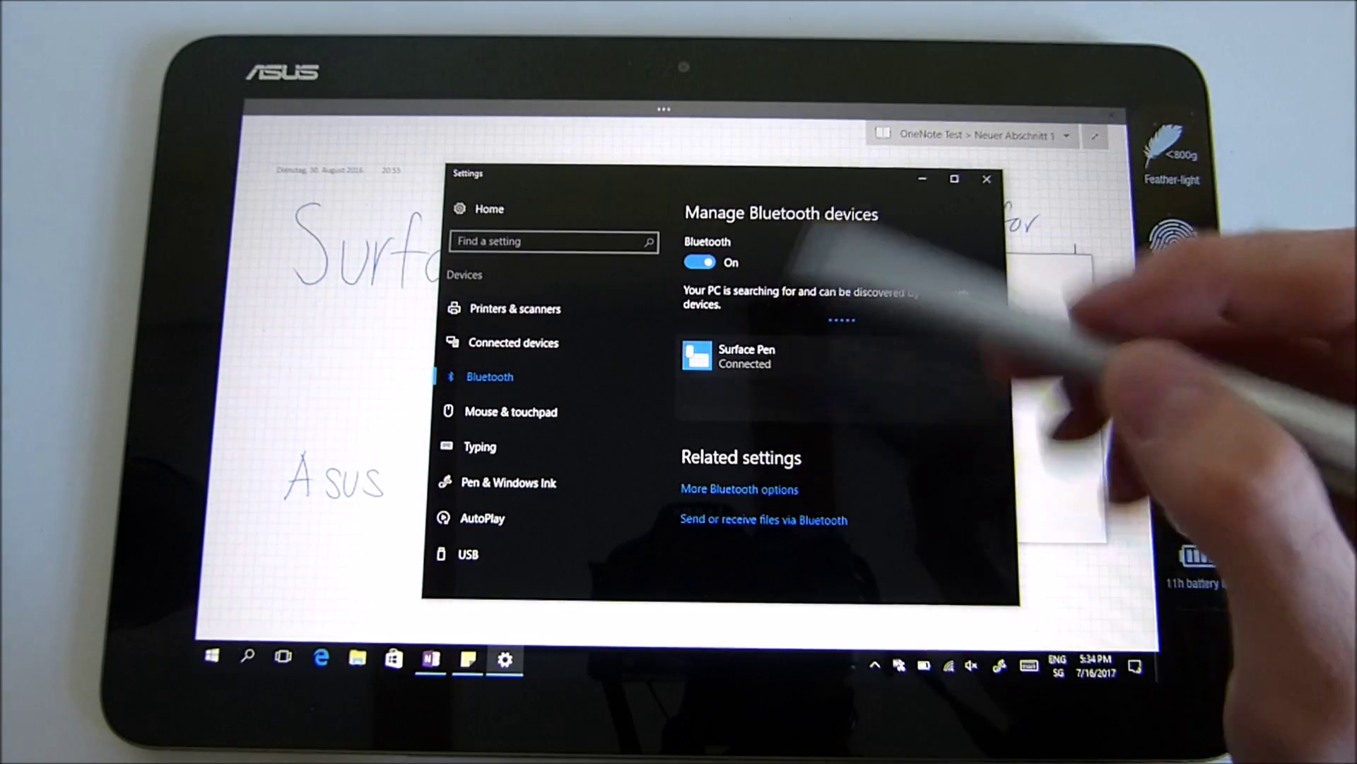
left_click(828, 357)
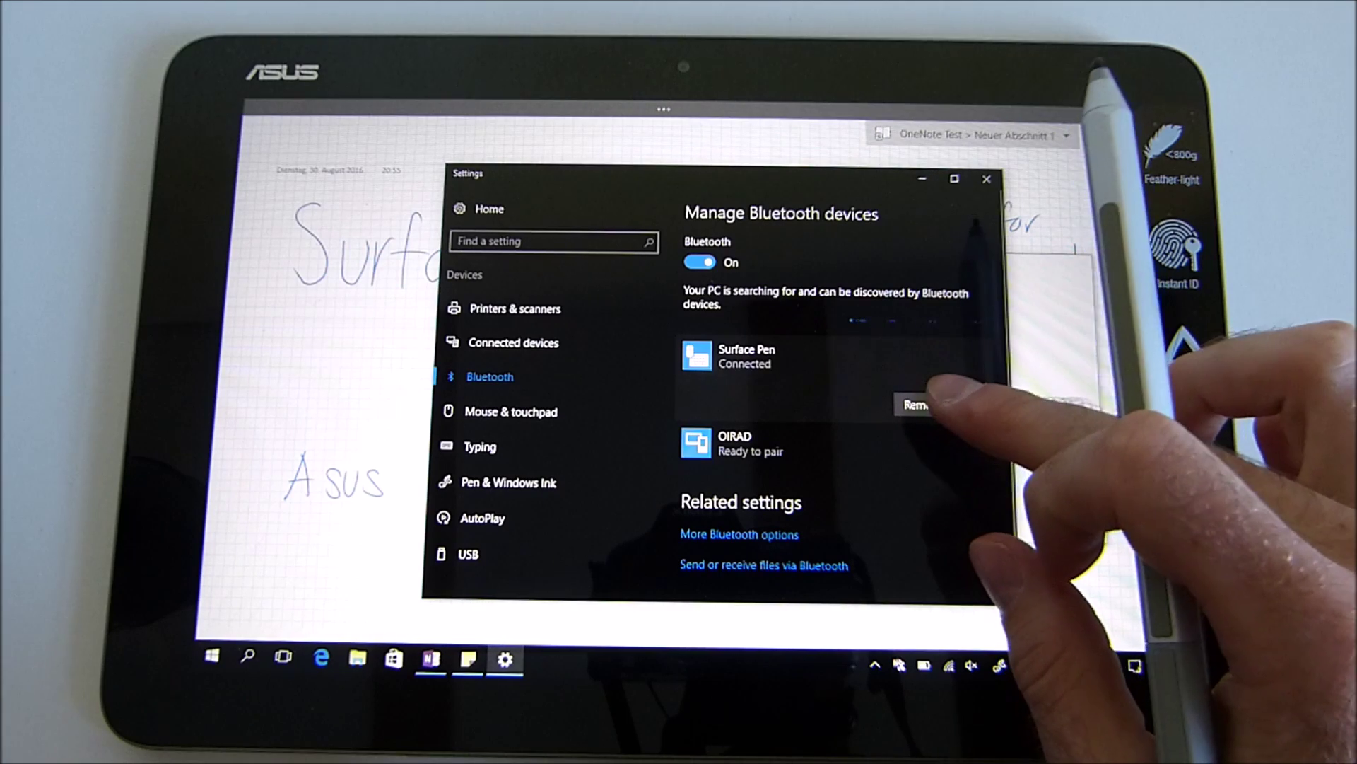
left_click(950, 362)
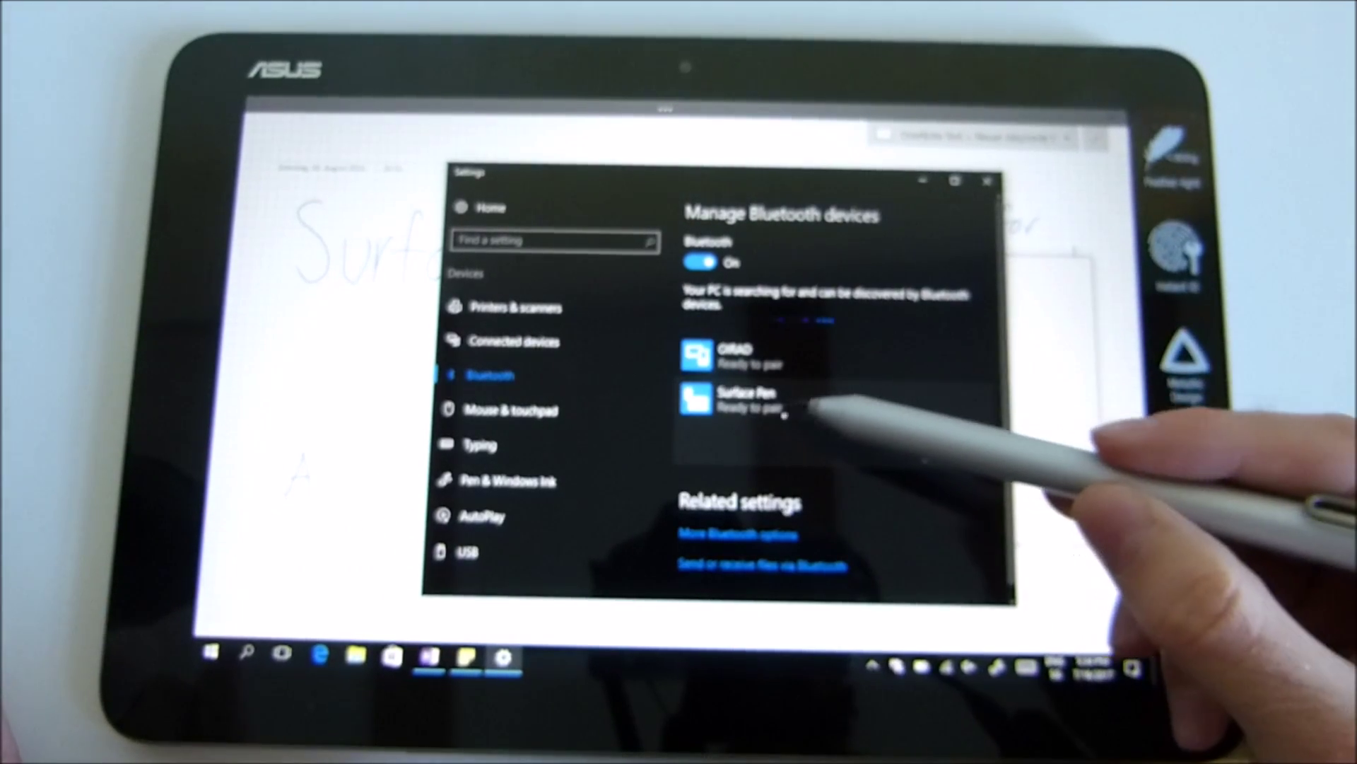
left_click(764, 401)
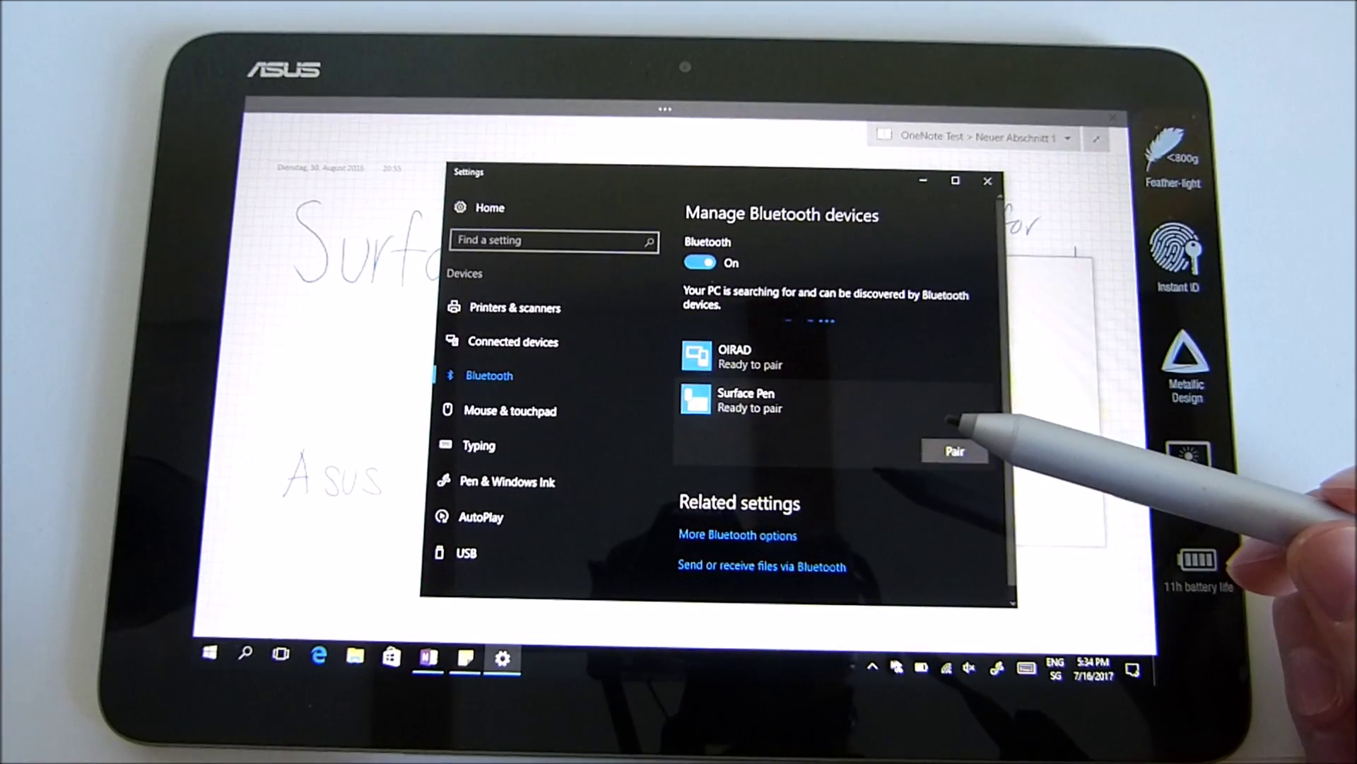
left_click(955, 450)
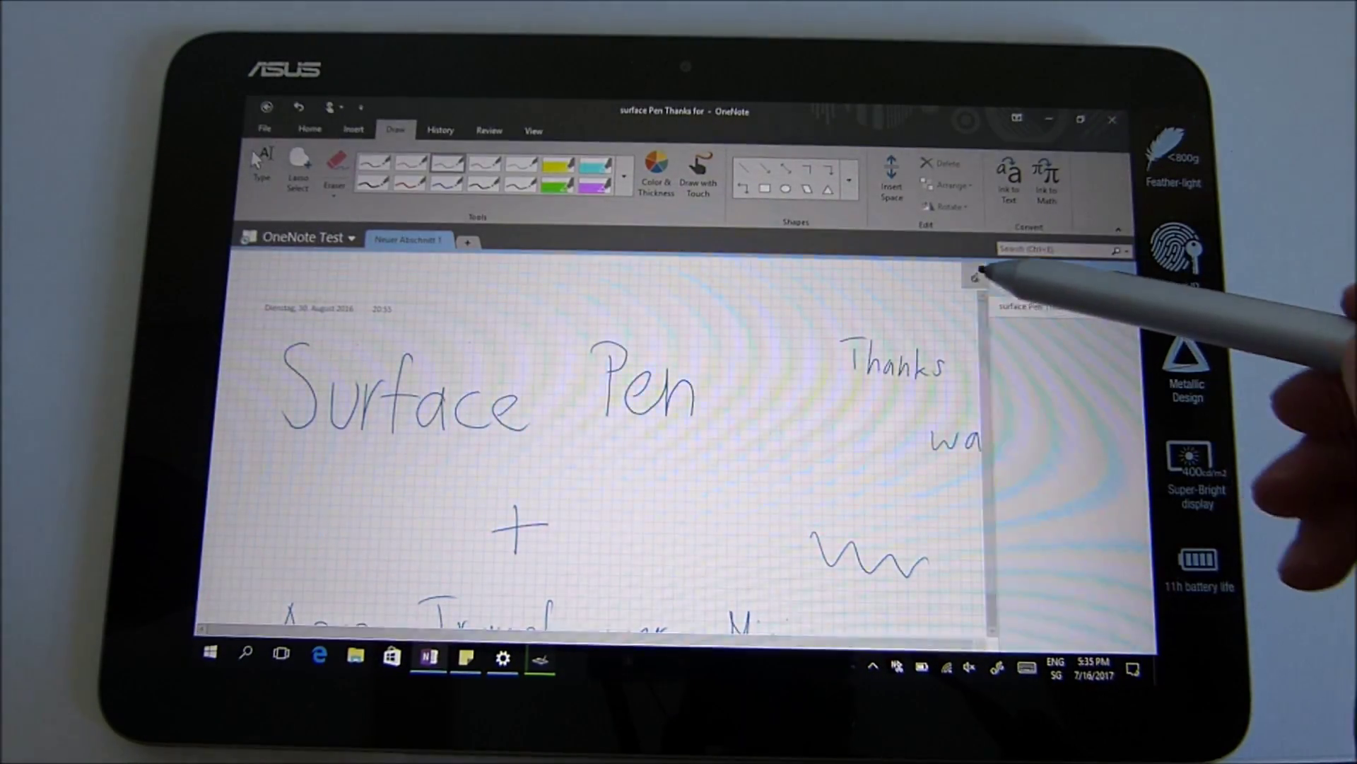
Step: Switch the note to full-page view, then open and close Windows Ink Workspace twice
left_click(975, 275)
left_click(541, 659)
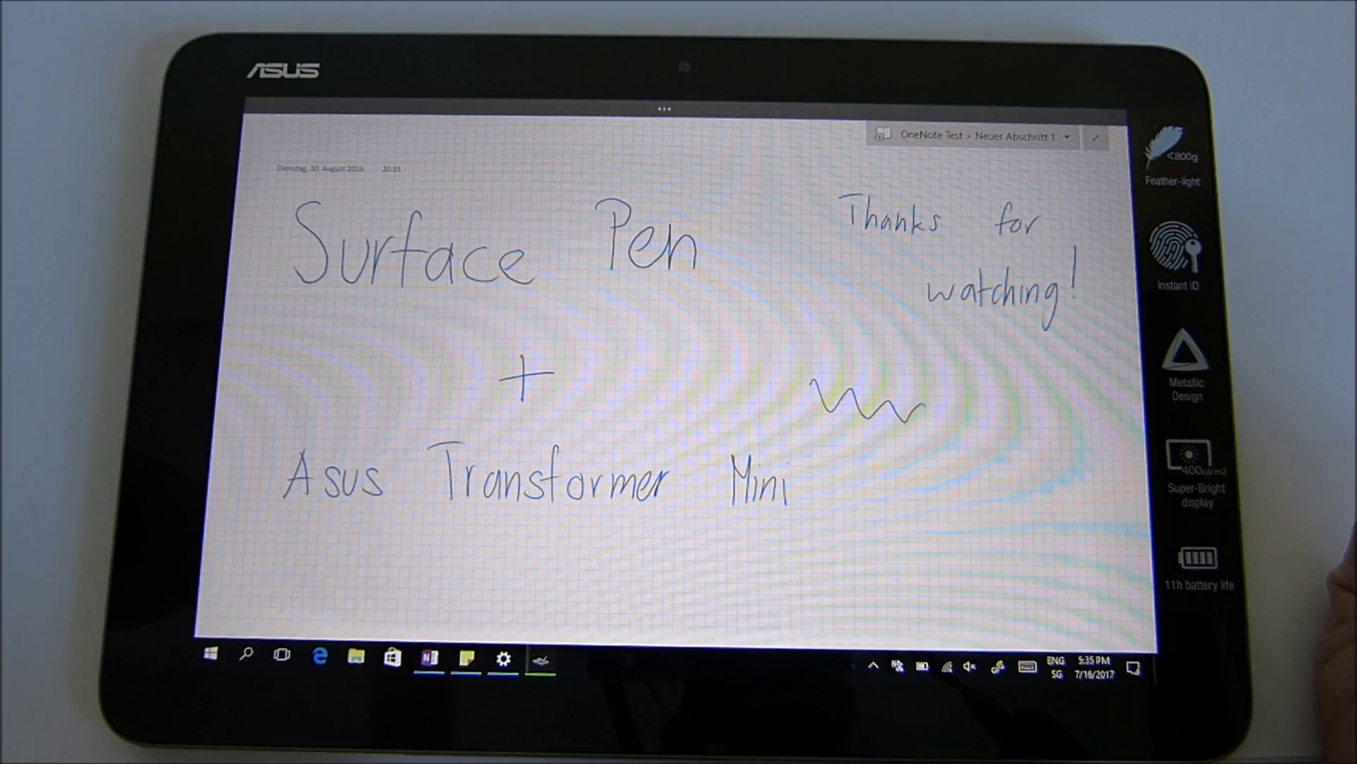
key("super+w")
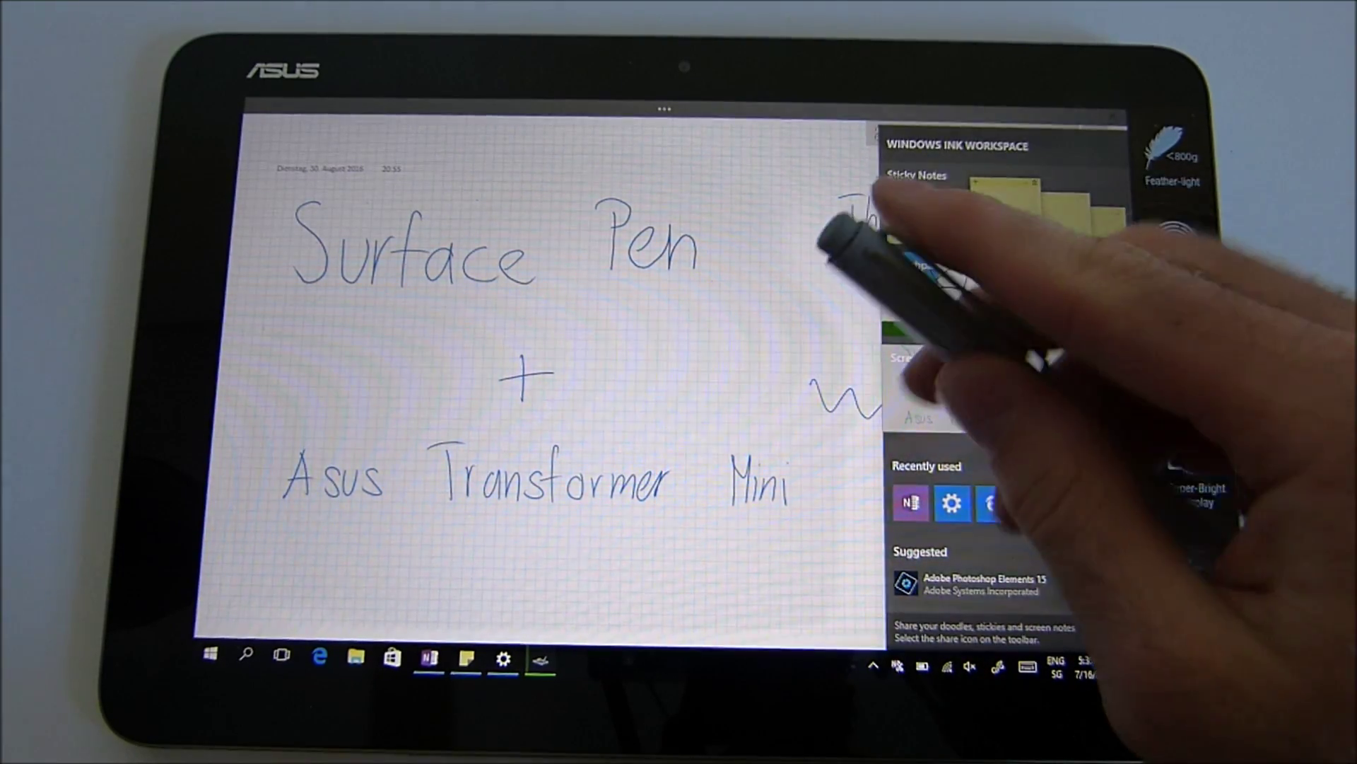
left_click(849, 319)
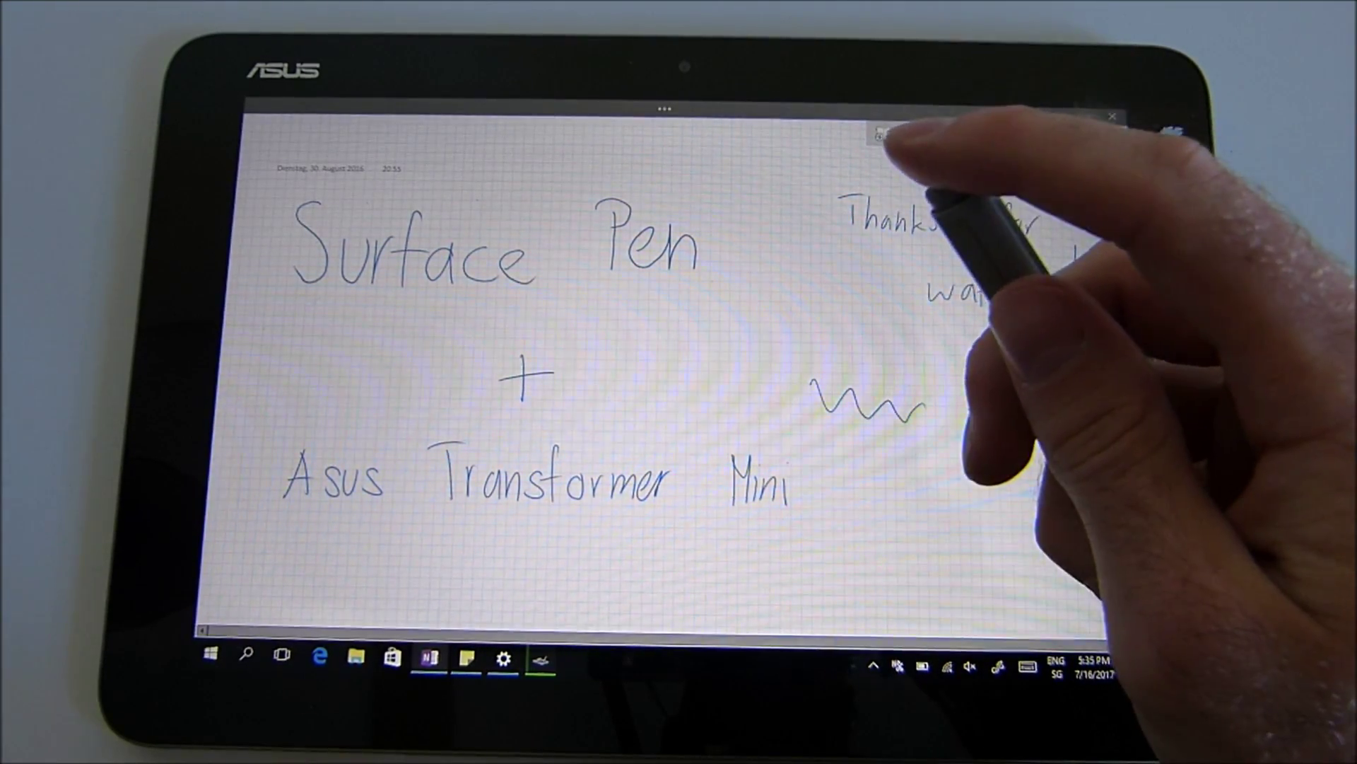
key("super+w")
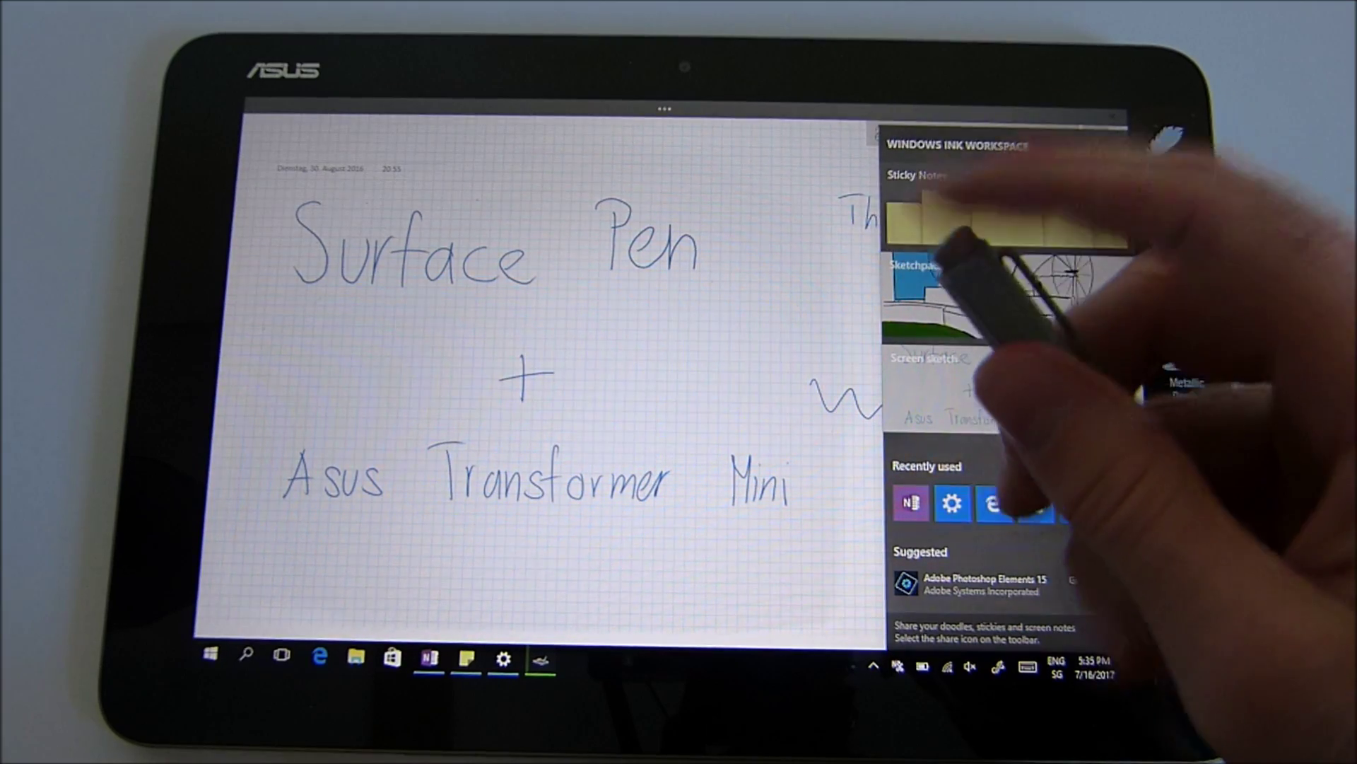
left_click(828, 318)
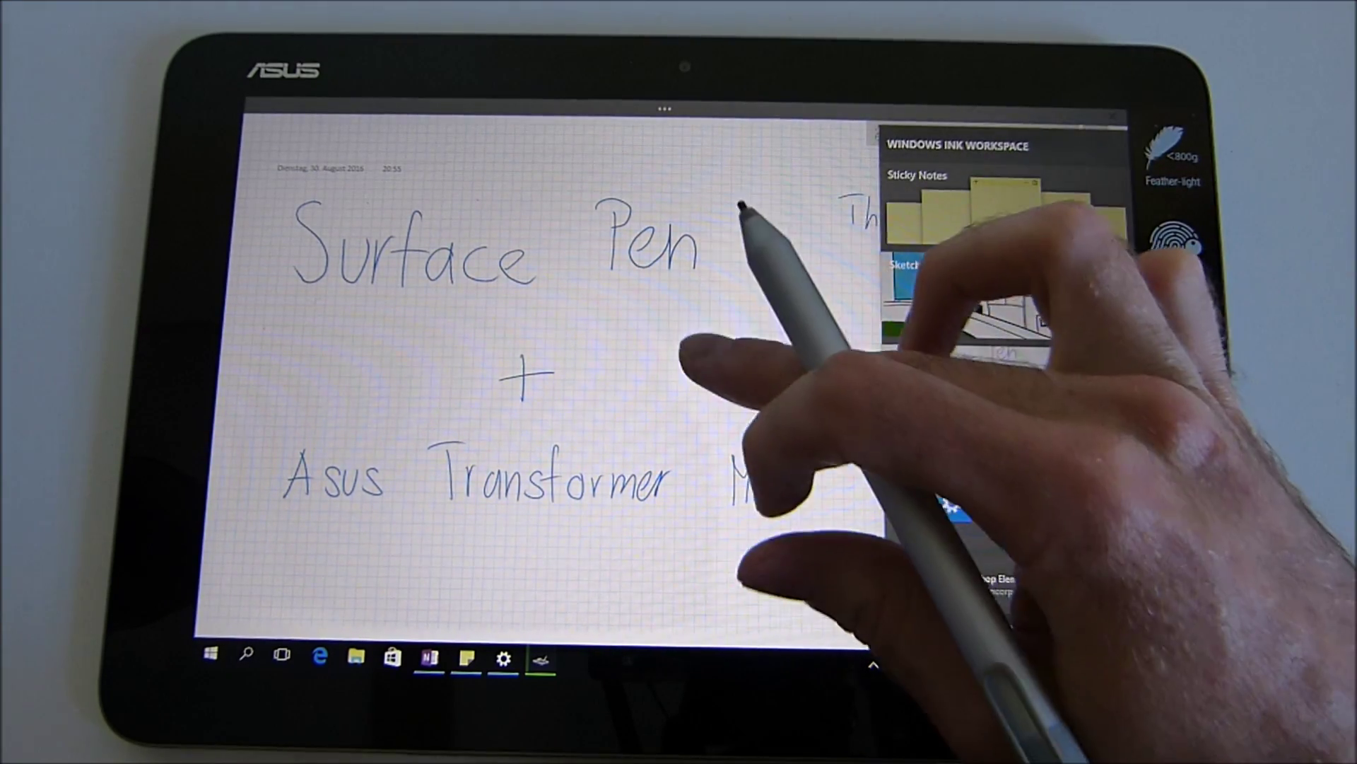
left_click(742, 213)
Step: Go from the Bluetooth settings to the Pen & Windows Ink settings page
left_click(505, 658)
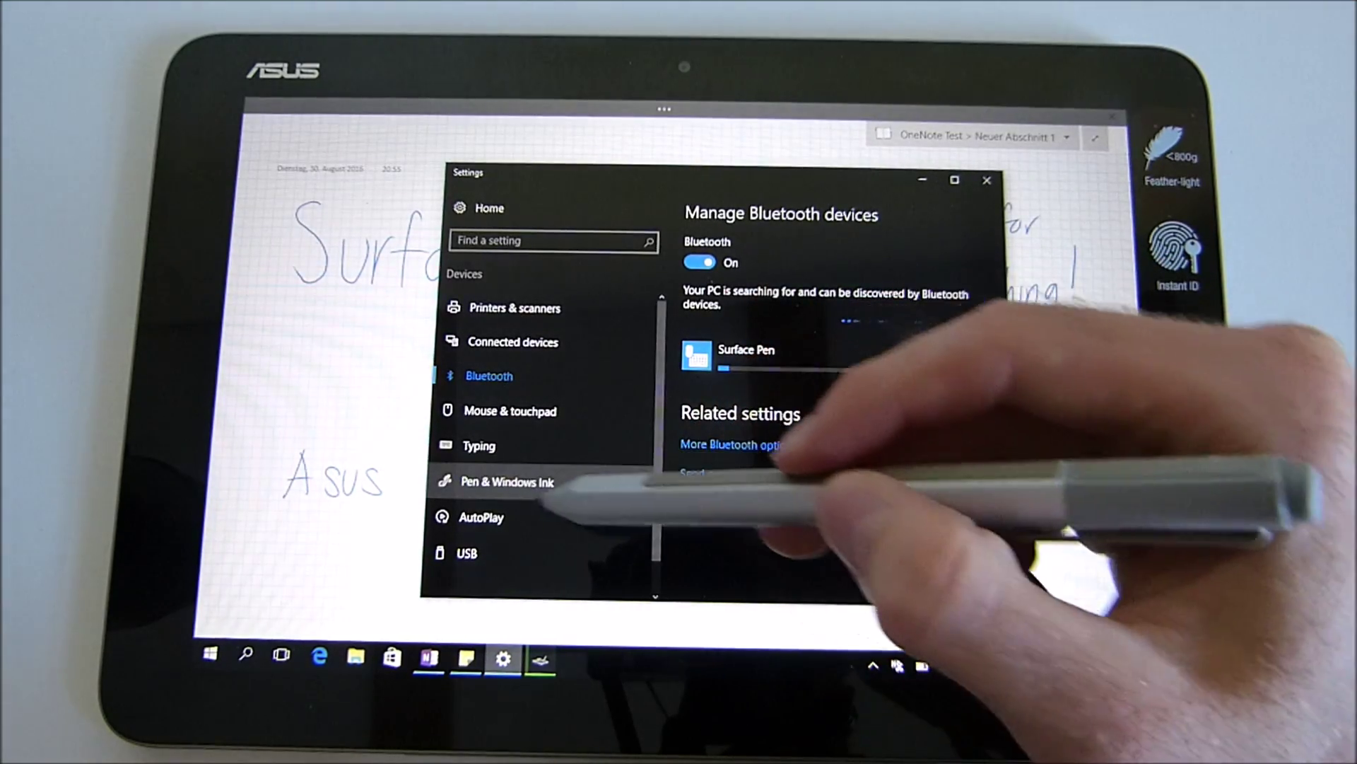
left_click(507, 480)
left_click(490, 208)
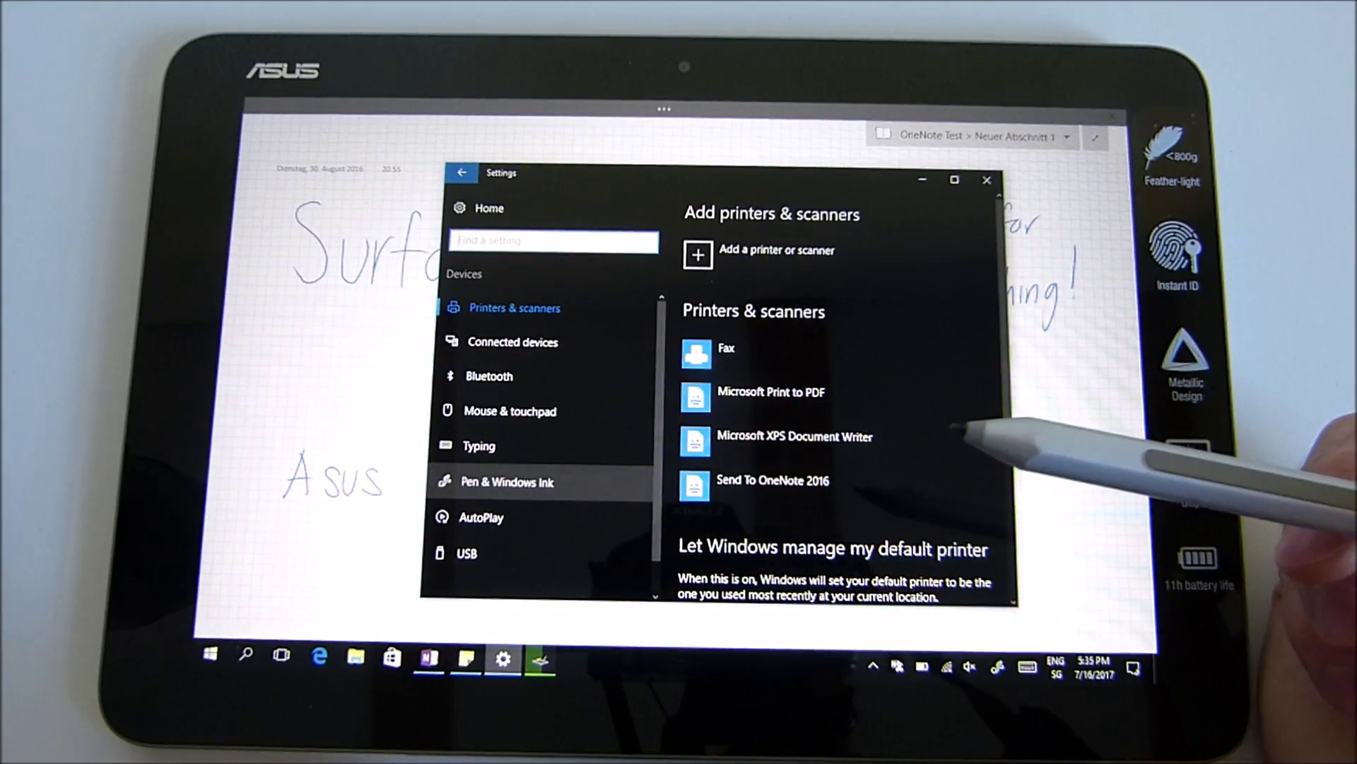
left_click(506, 482)
scroll(837, 424, "down", 5)
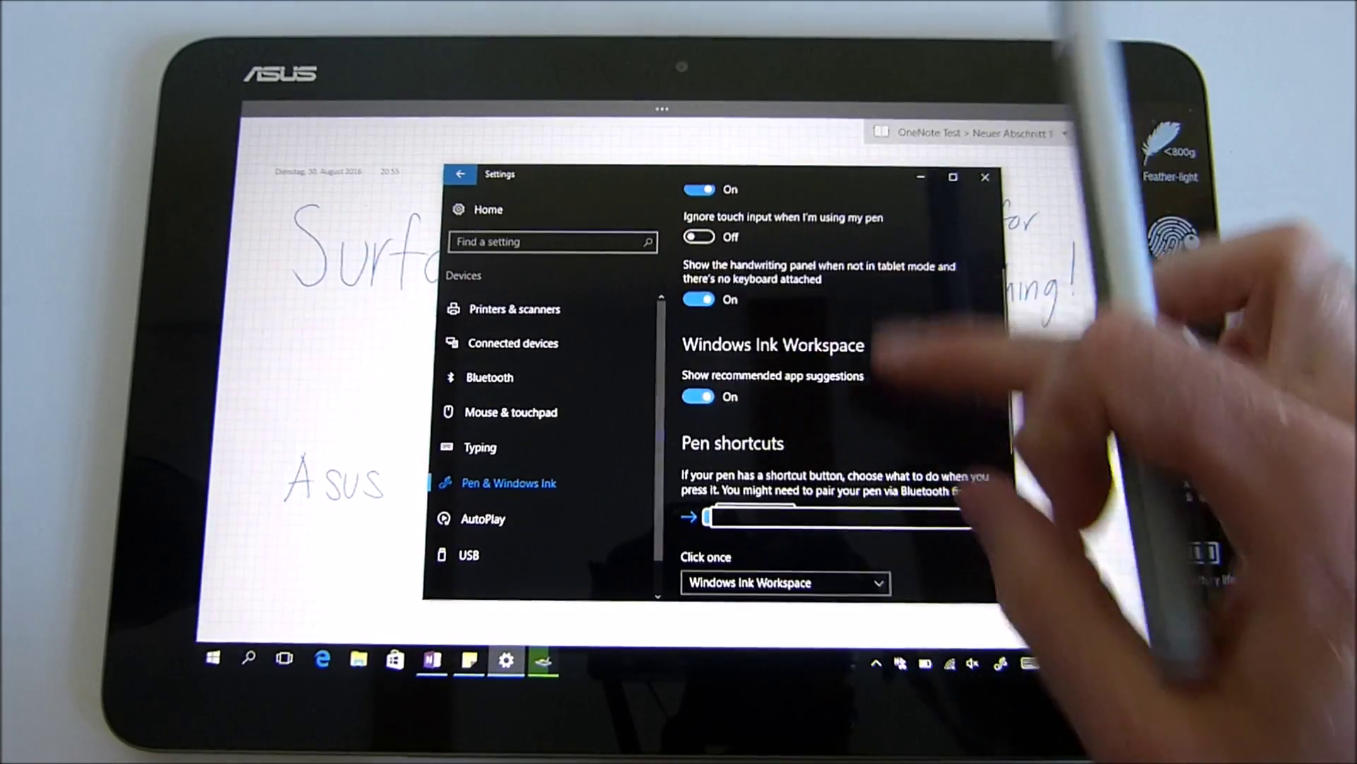
scroll(838, 425, "down", 5)
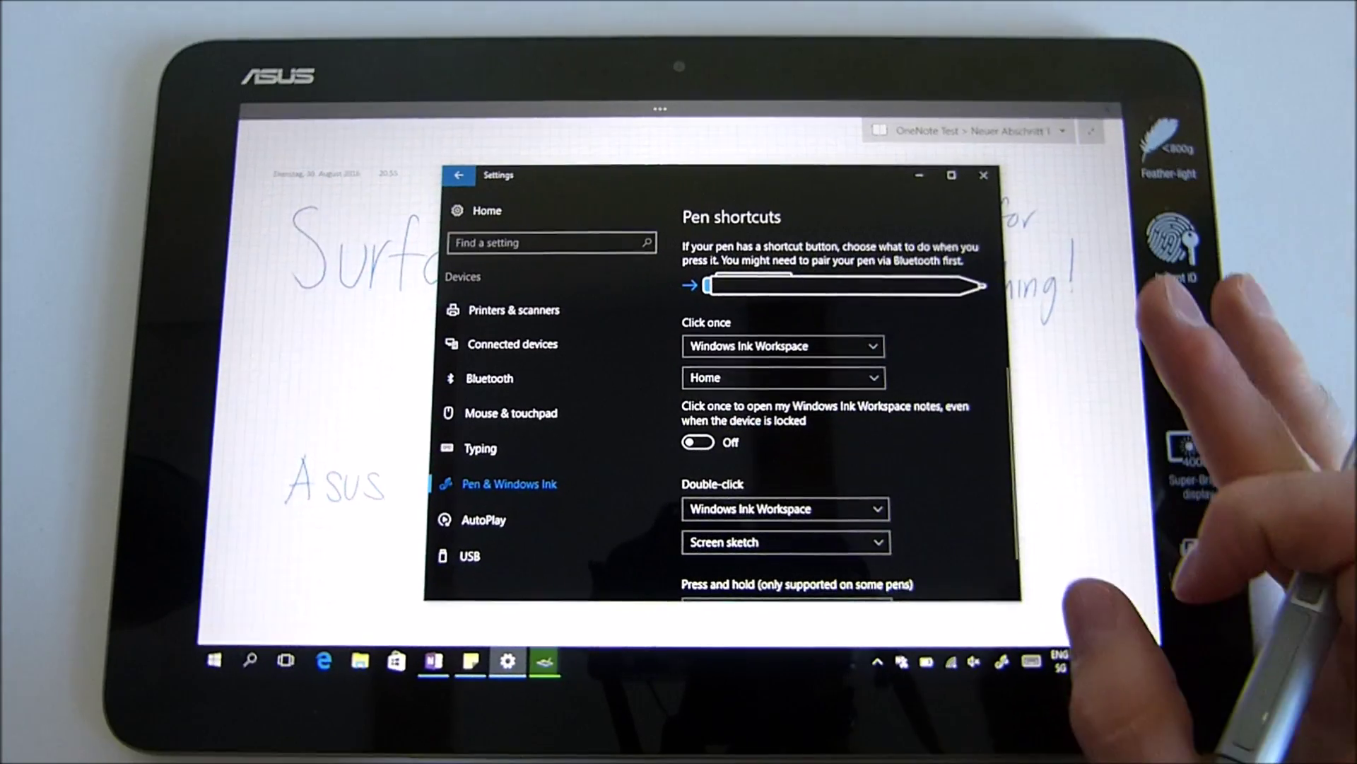
scroll(838, 424, "down", 1)
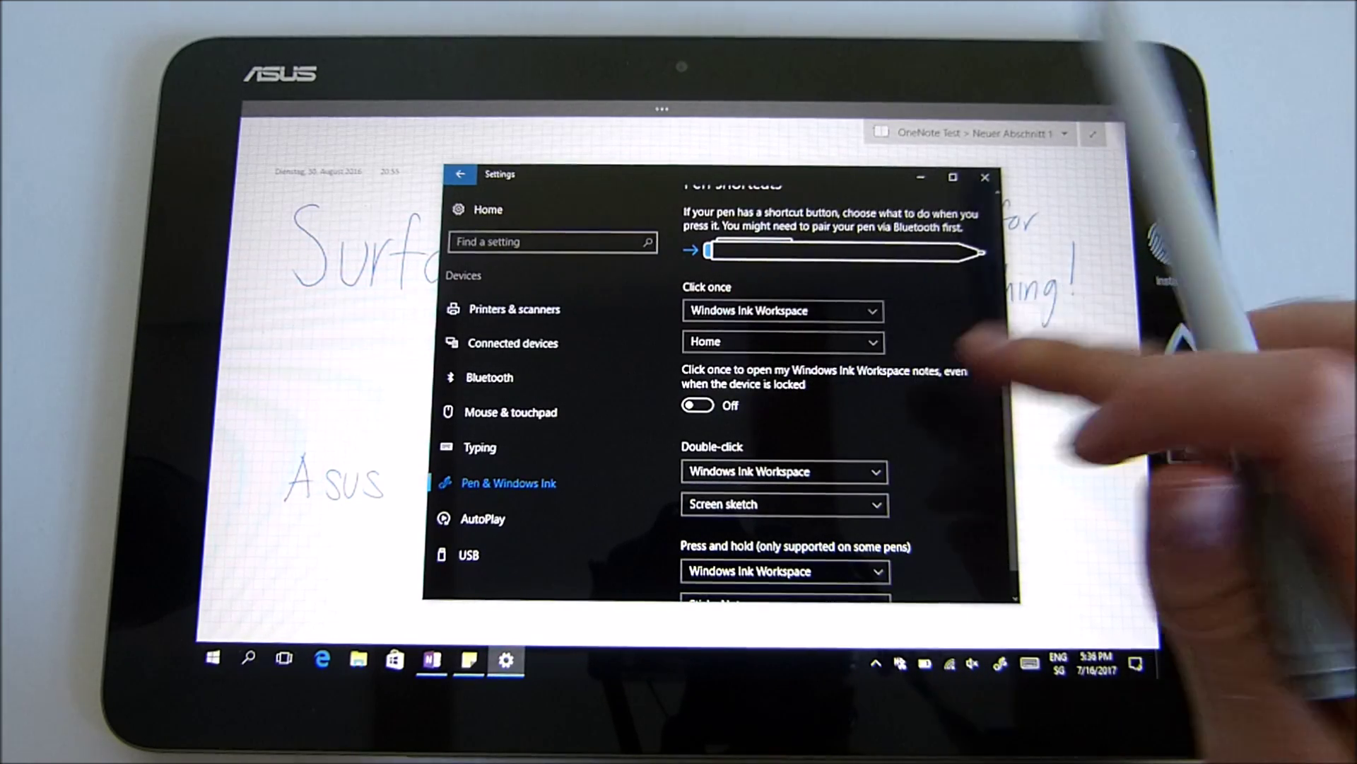
scroll(838, 424, "down", 1)
Step: Set the pen's double-click to 'Launch a universal app' with Settings as the app
left_click(785, 420)
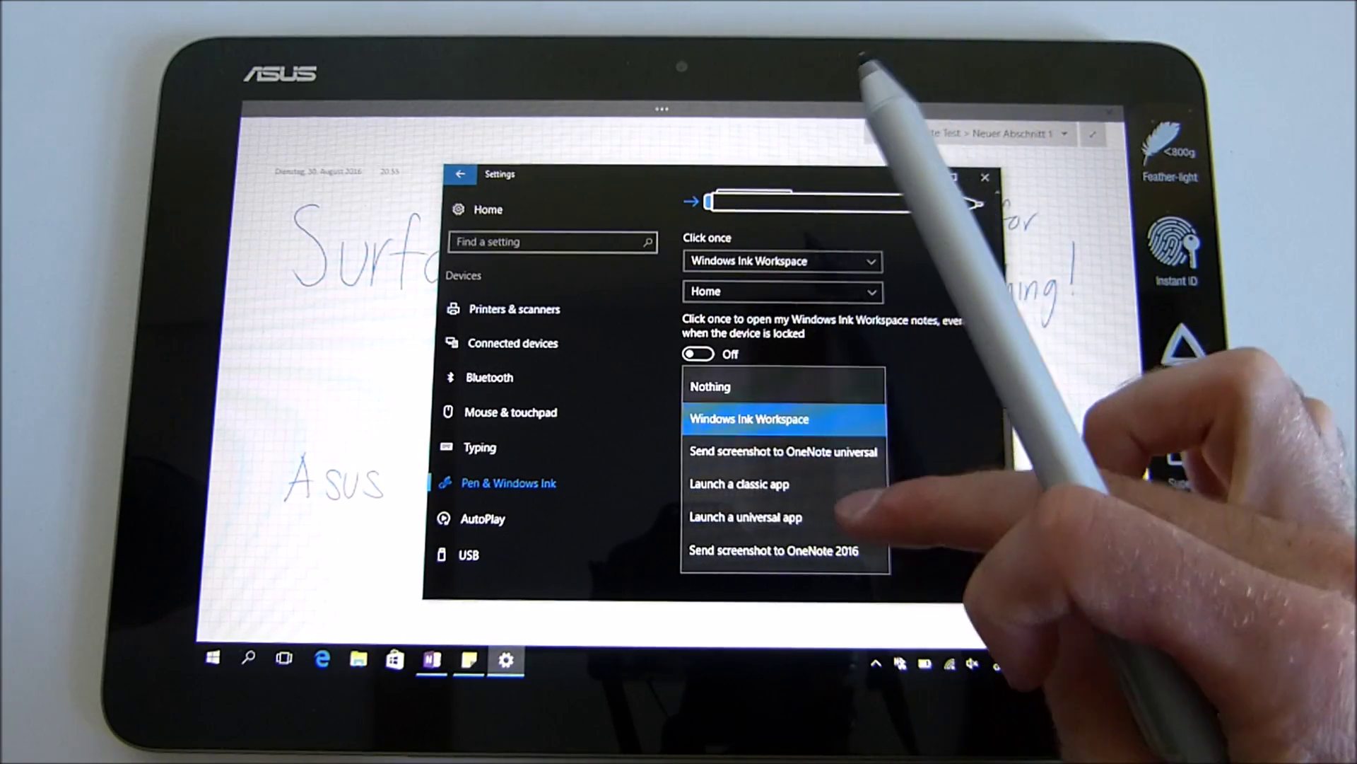
left_click(747, 517)
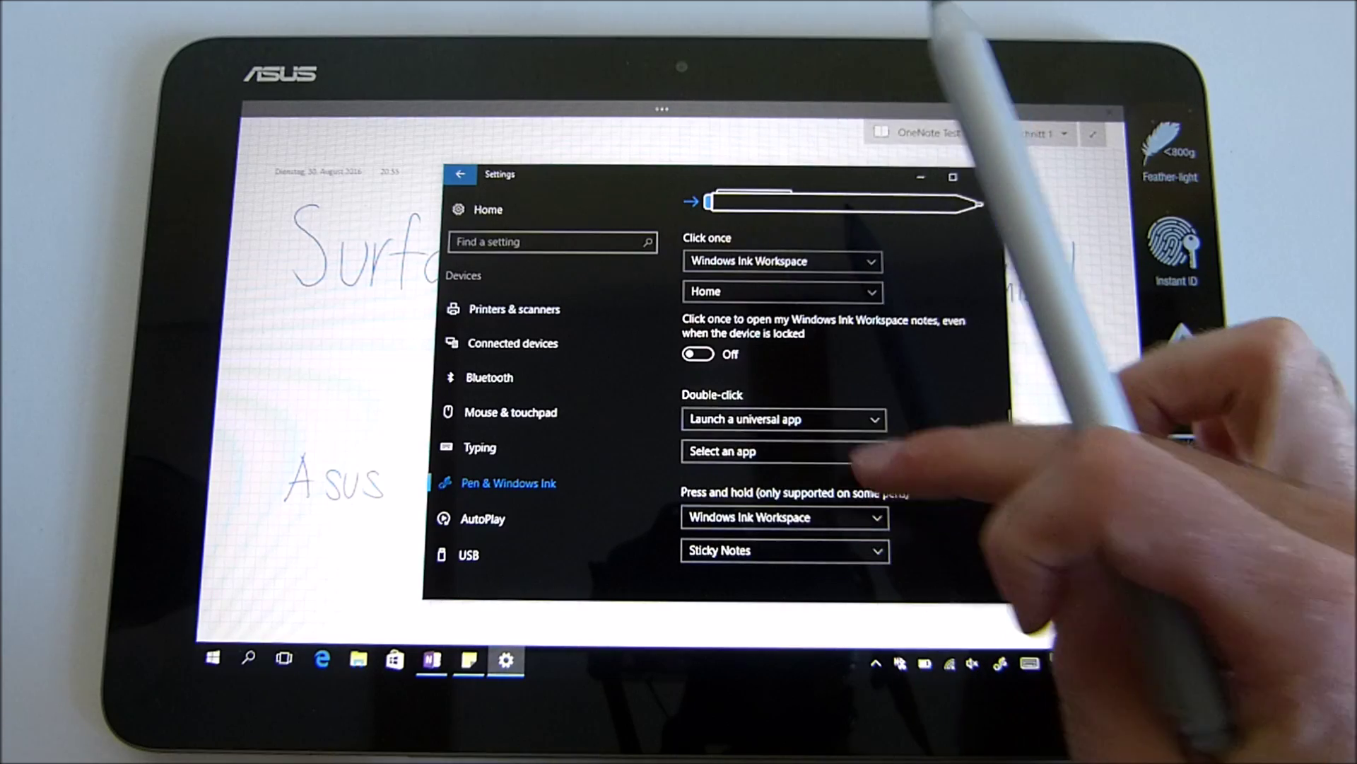
left_click(764, 451)
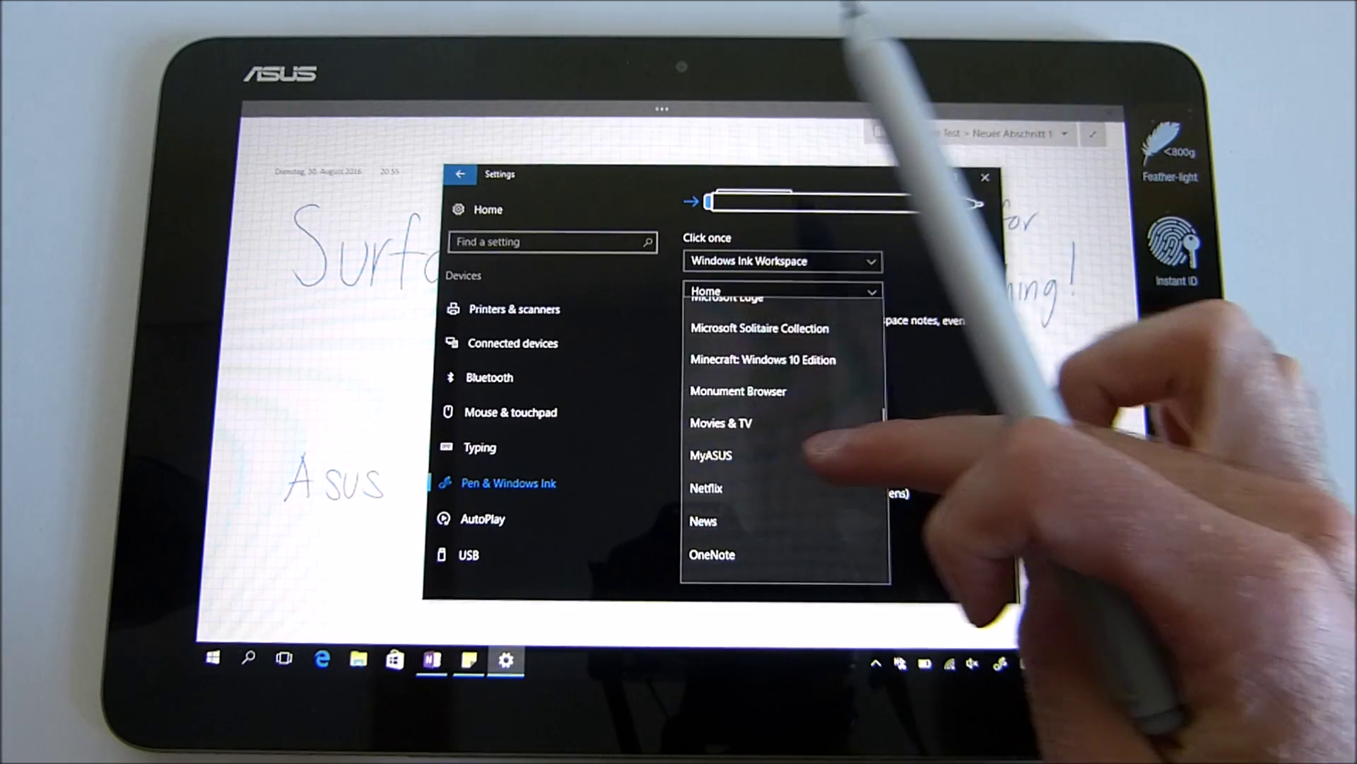
scroll(785, 456, "down", 2)
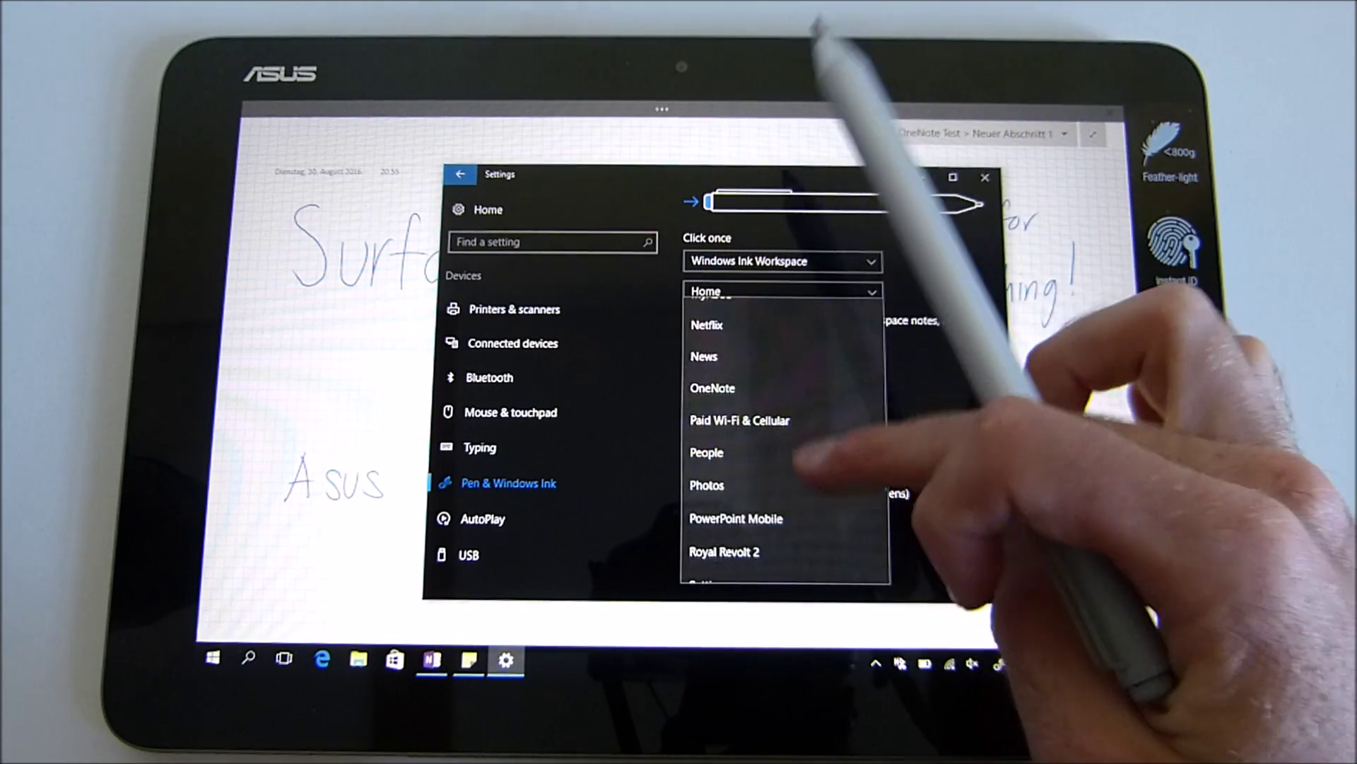
scroll(785, 445, "down", 3)
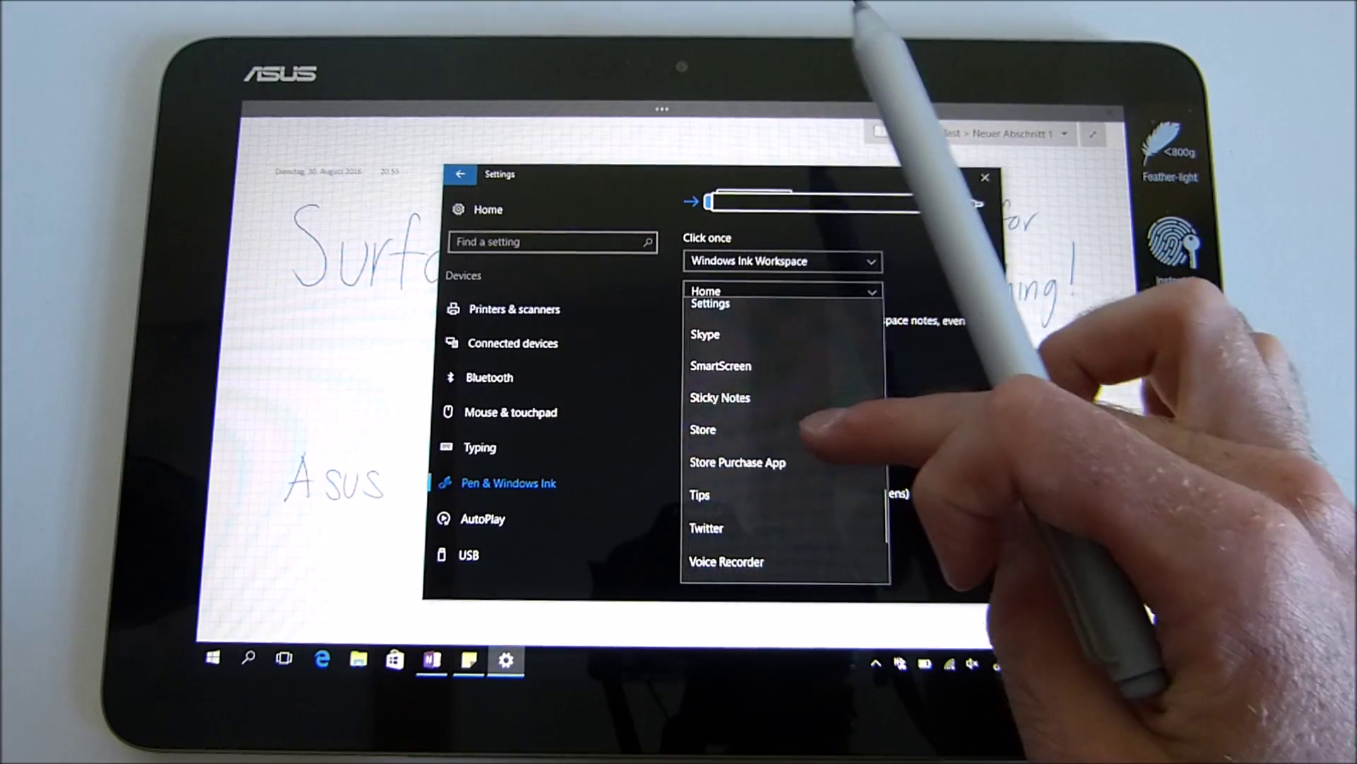
scroll(786, 425, "up", 3)
left_click(764, 372)
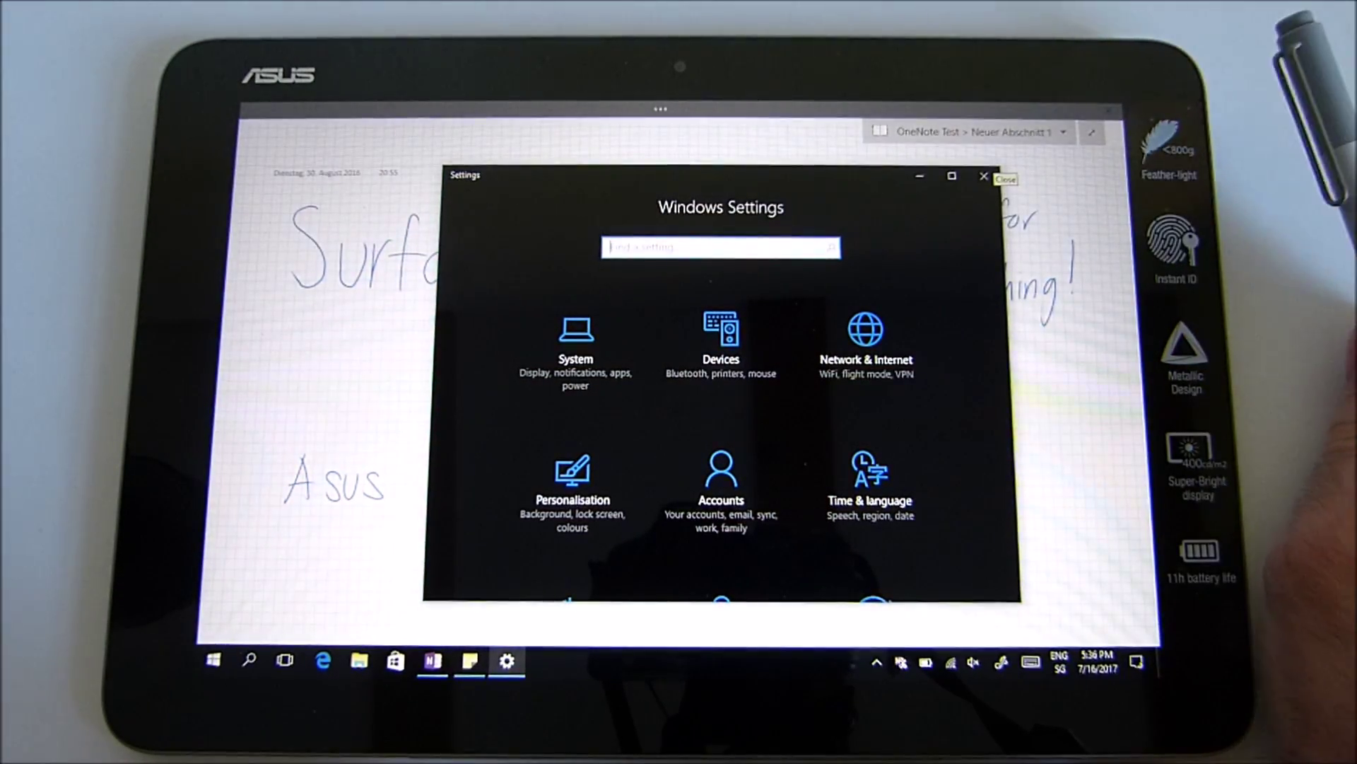
Step: Close Settings to reveal the page with heading, wavy line and 'Thanks for watching!'
left_click(984, 177)
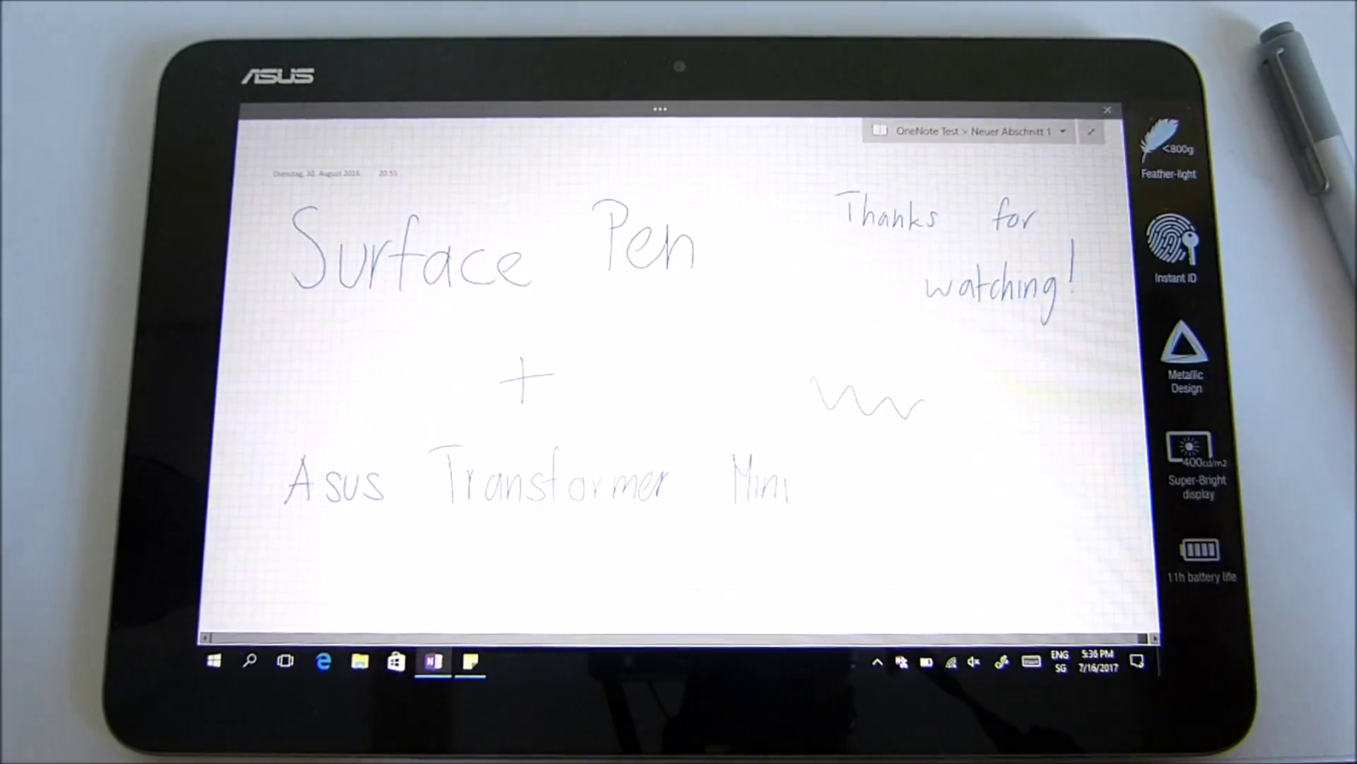